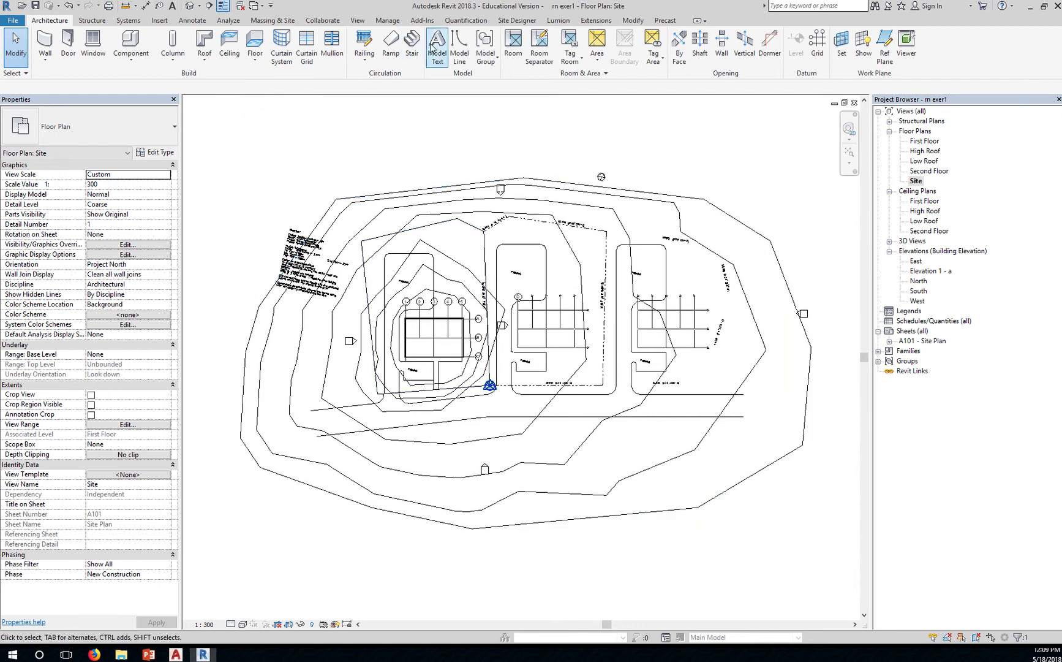
- Switch the ribbon to the Massing & Site tab to show the site-modelling tools
{"action": "left_click", "coordinate": [273, 23]}
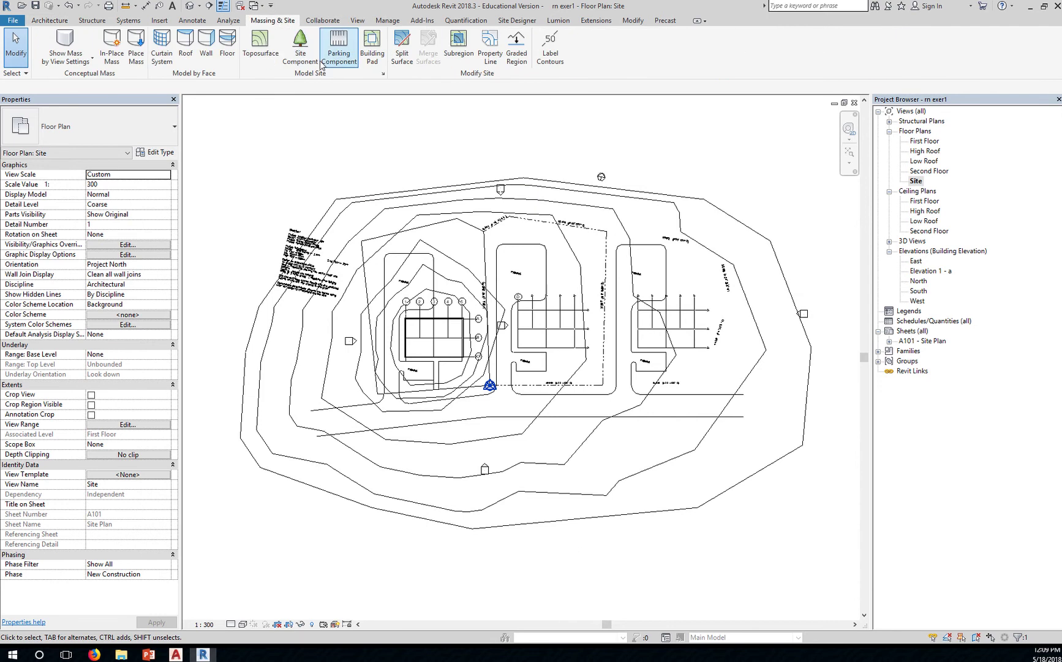
- Start Split Surface on the site toposurface to open an empty split-boundary sketch
{"action": "left_click", "coordinate": [405, 55]}
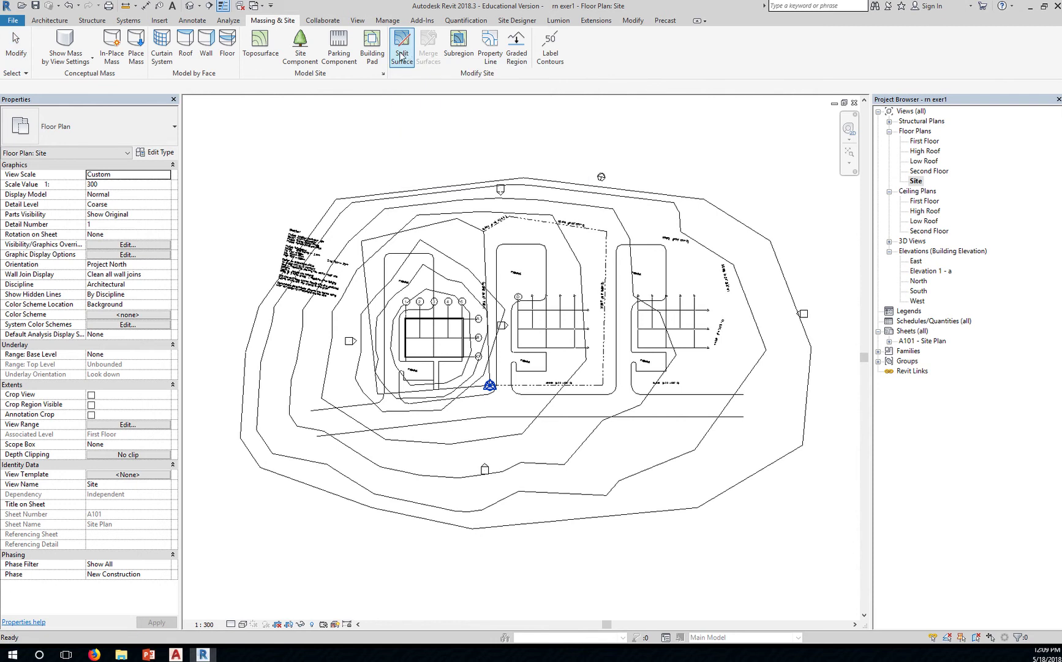
{"action": "left_click", "coordinate": [386, 199]}
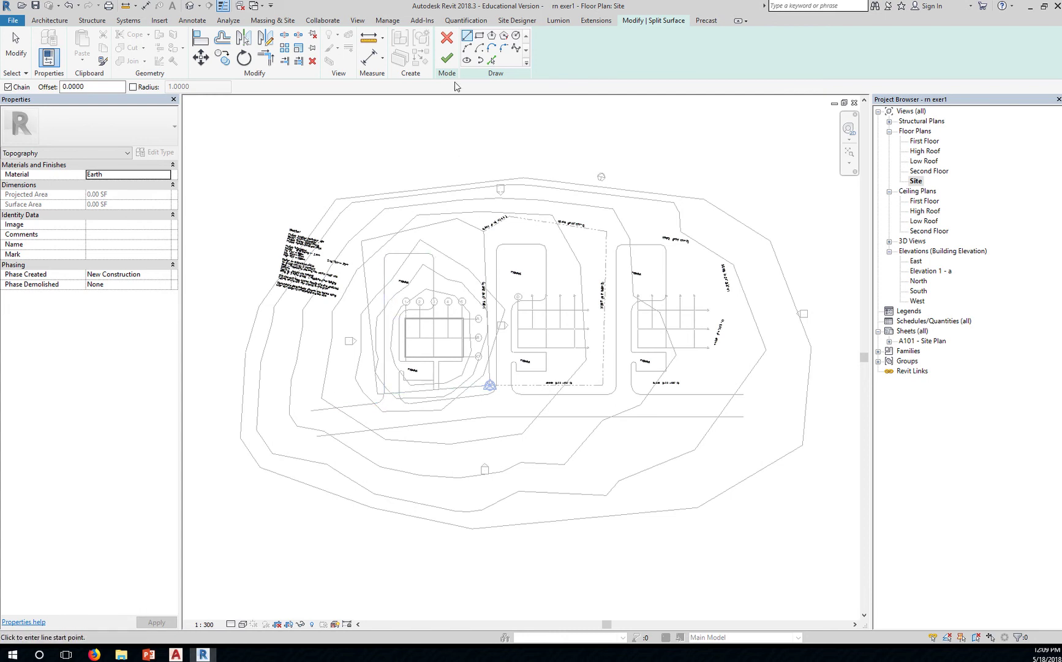
- Use Pick Lines to trace the road's straight edge, its curve and both vertical road edges
{"action": "left_click", "coordinate": [492, 61]}
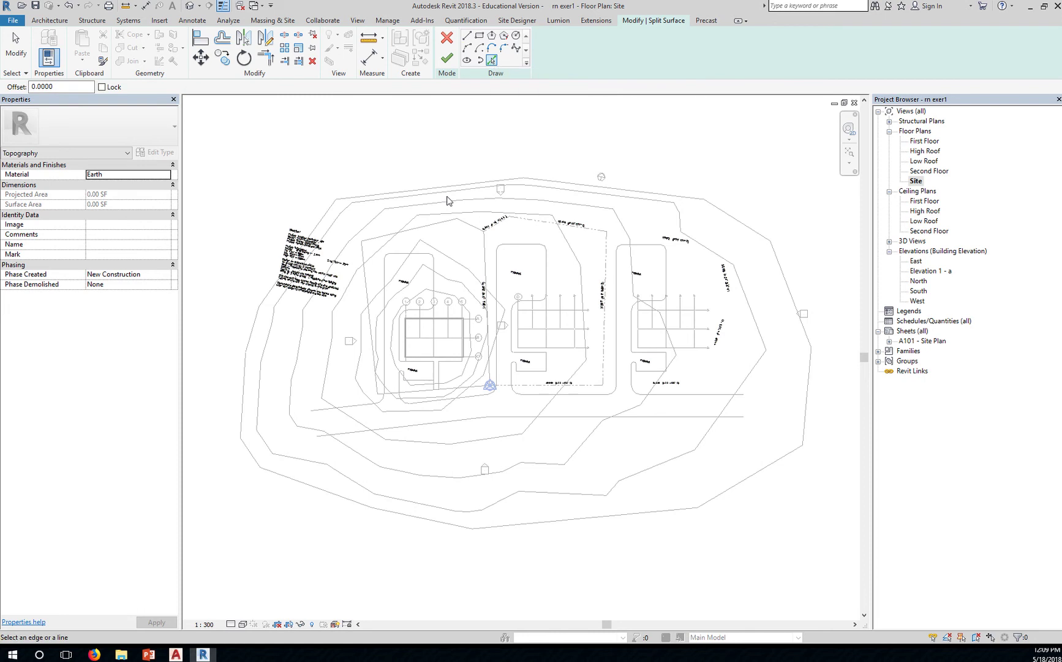
{"action": "scroll", "coordinate": [341, 419], "scroll_direction": "up", "scroll_amount": 5}
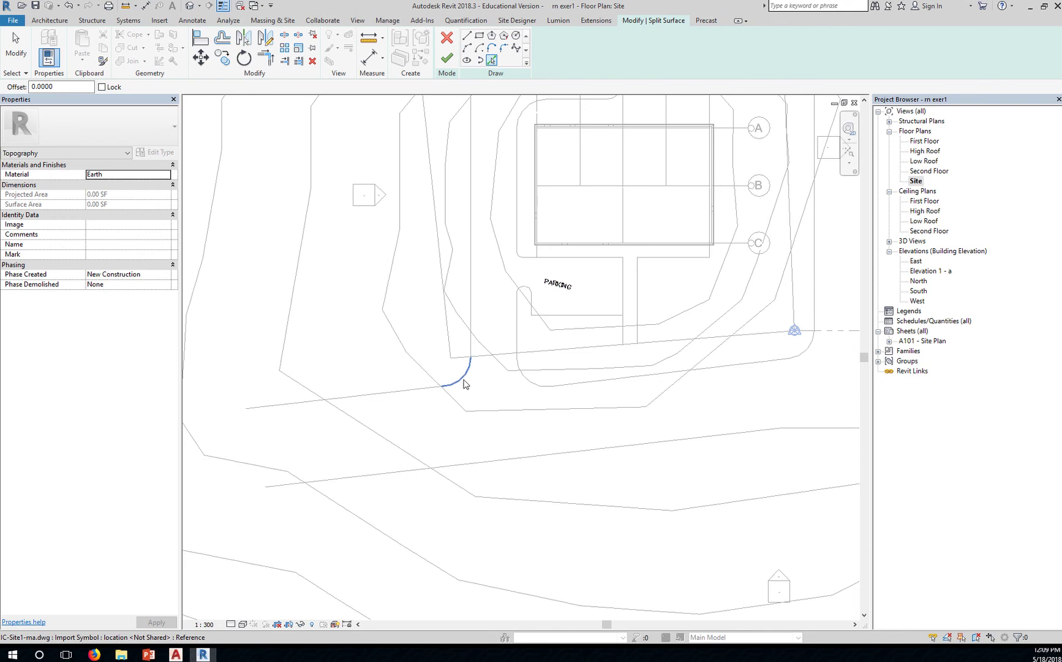
{"action": "scroll", "coordinate": [521, 355], "scroll_direction": "up", "scroll_amount": 3}
{"action": "scroll", "coordinate": [517, 361], "scroll_direction": "up", "scroll_amount": 2}
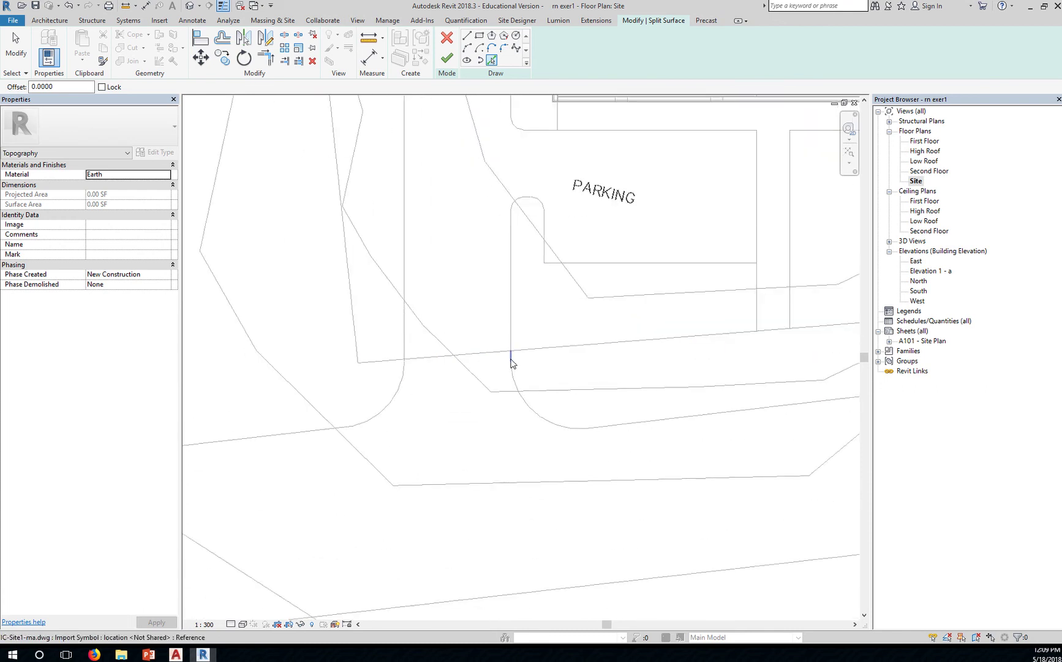
{"action": "left_click", "coordinate": [290, 441]}
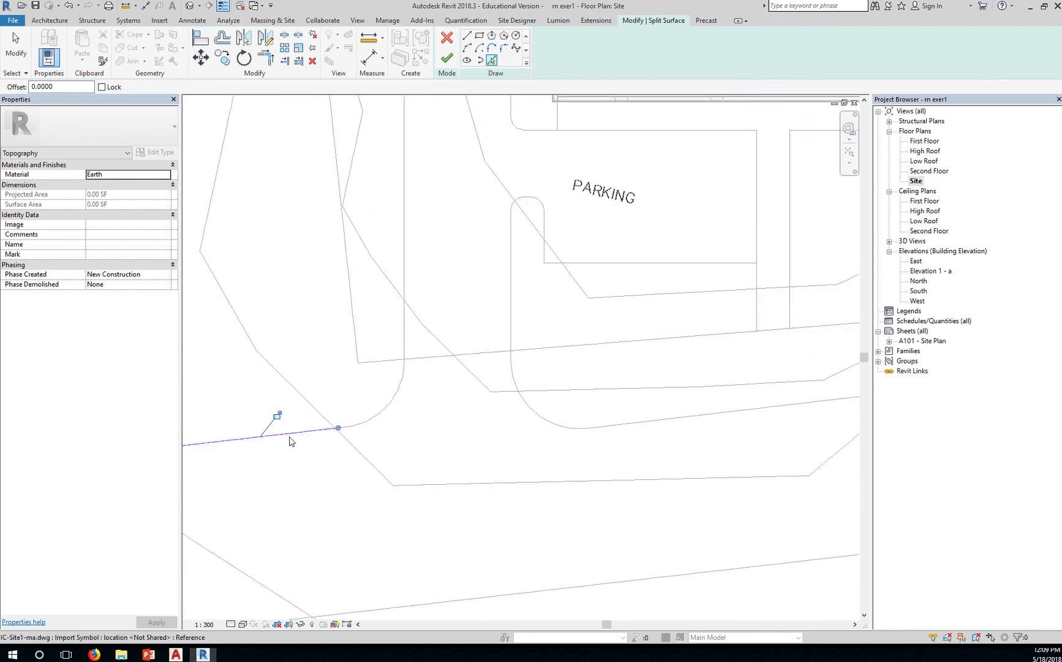
{"action": "left_click", "coordinate": [383, 413]}
{"action": "scroll", "coordinate": [403, 372], "scroll_direction": "up", "scroll_amount": 6}
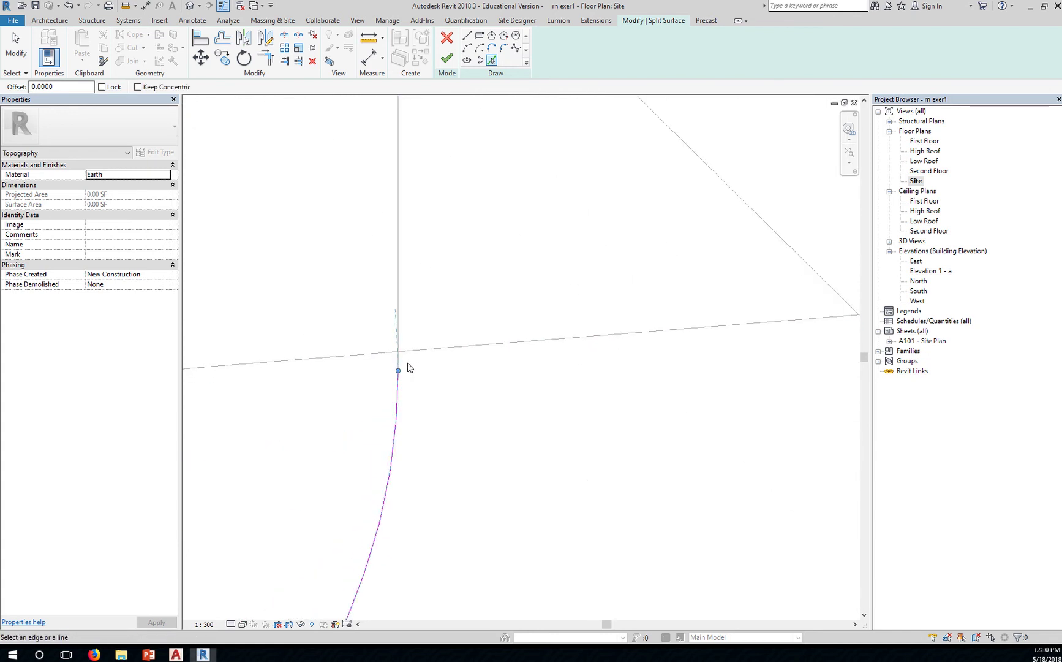
{"action": "left_click", "coordinate": [399, 361]}
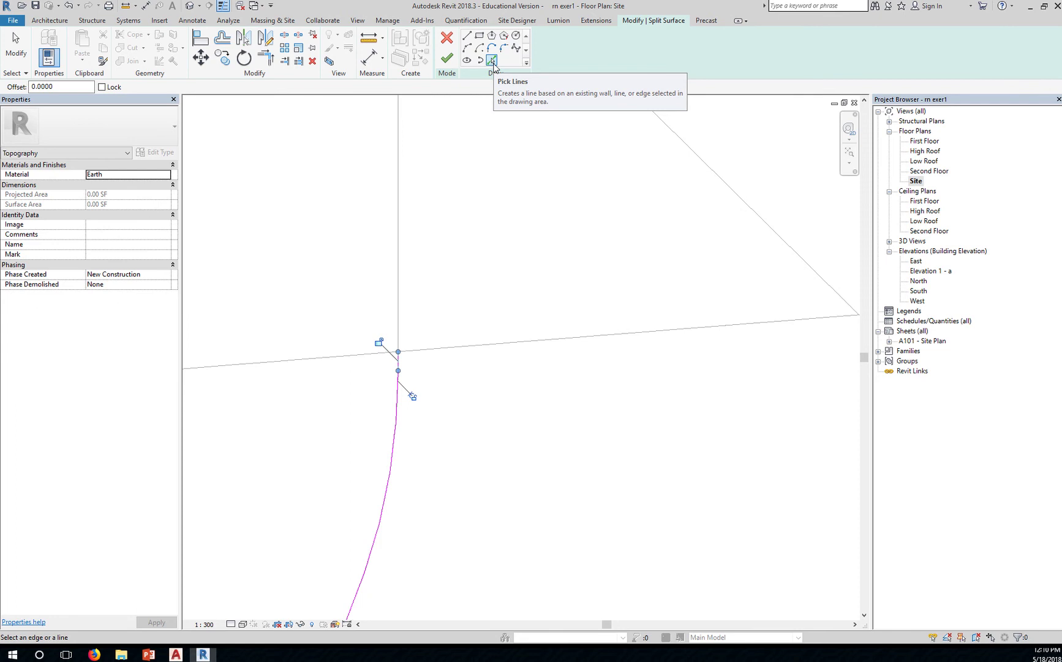
{"action": "left_click", "coordinate": [399, 207]}
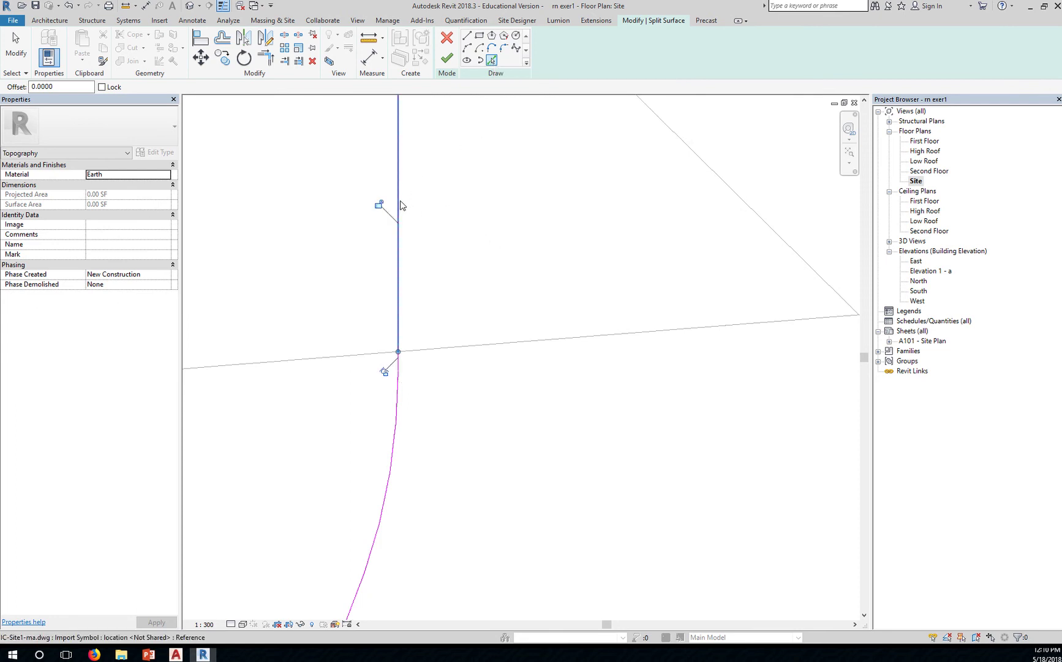
- Pick the parking corner arcs, the top parking edge and the vertical edge toward grid 3
{"action": "scroll", "coordinate": [434, 244], "scroll_direction": "down", "scroll_amount": 4}
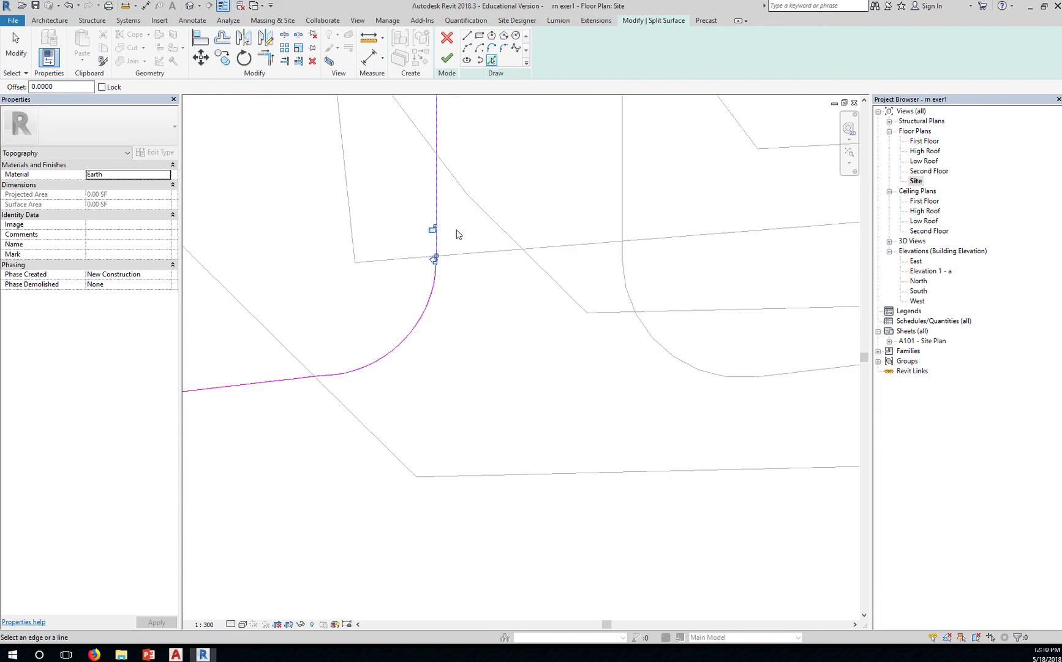
{"action": "mouse_move", "coordinate": [458, 234]}
{"action": "middle_mouse_down"}
{"action": "mouse_move", "coordinate": [505, 190]}
{"action": "mouse_move", "coordinate": [436, 515]}
{"action": "mouse_move", "coordinate": [425, 315]}
{"action": "mouse_move", "coordinate": [472, 231]}
{"action": "middle_mouse_up"}
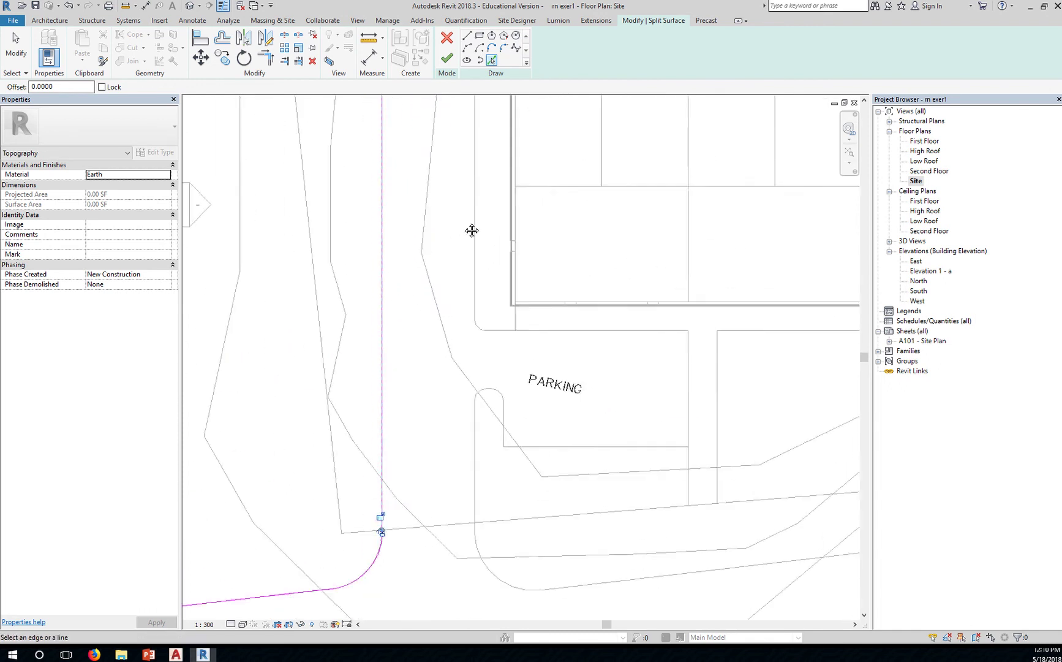
{"action": "scroll", "coordinate": [398, 444], "scroll_direction": "down", "scroll_amount": 4}
{"action": "scroll", "coordinate": [370, 173], "scroll_direction": "up", "scroll_amount": 2}
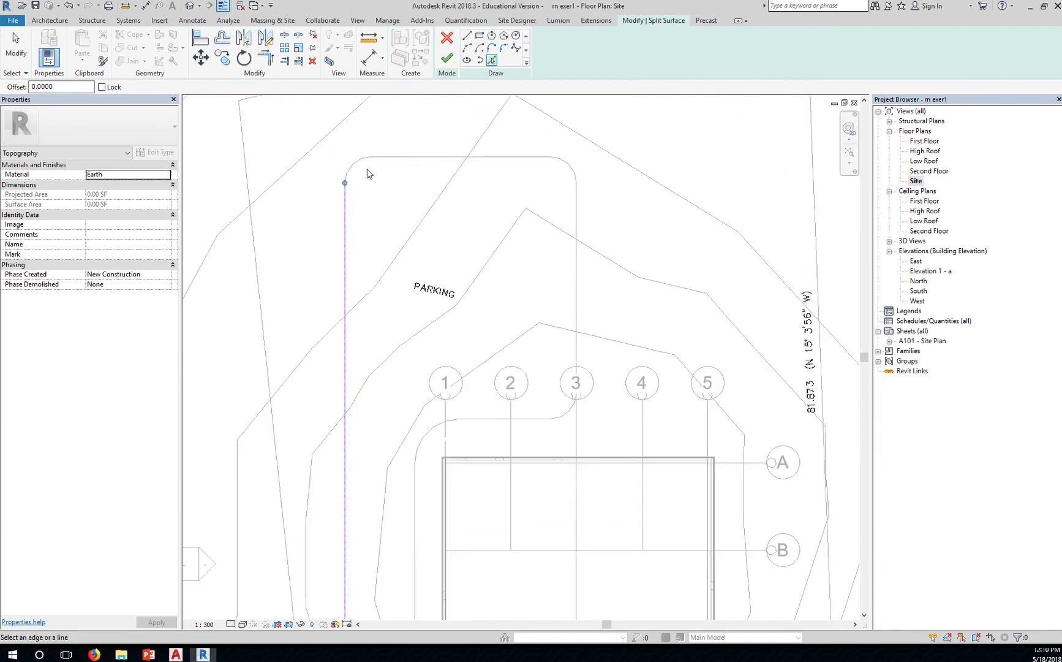
{"action": "scroll", "coordinate": [367, 173], "scroll_direction": "up", "scroll_amount": 2}
{"action": "left_click", "coordinate": [348, 162]}
{"action": "left_click", "coordinate": [403, 153]}
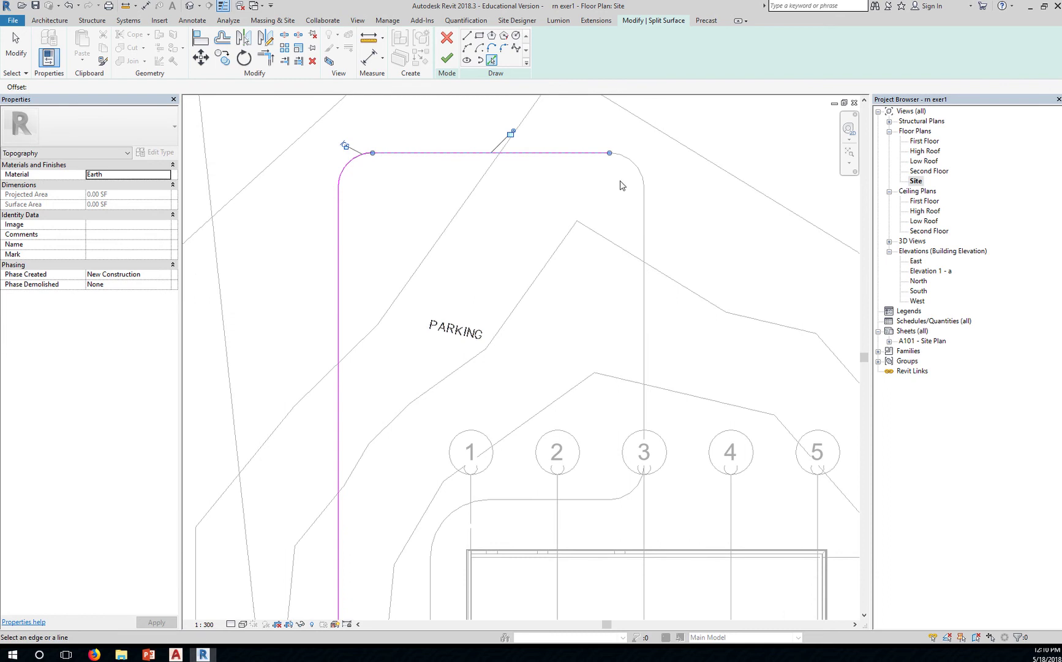
{"action": "left_click", "coordinate": [633, 164]}
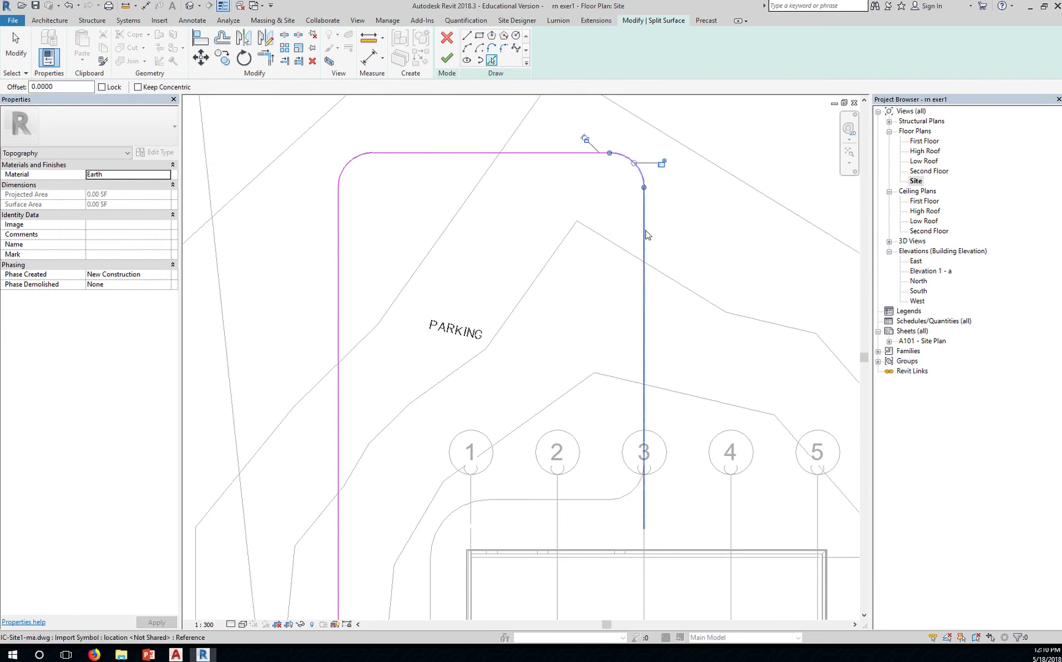
{"action": "left_click", "coordinate": [645, 234]}
- Add the corner arc near grid 3 and the horizontal edge below grid 2
{"action": "middle_click_drag", "start_coordinate": [607, 372], "coordinate": [541, 202]}
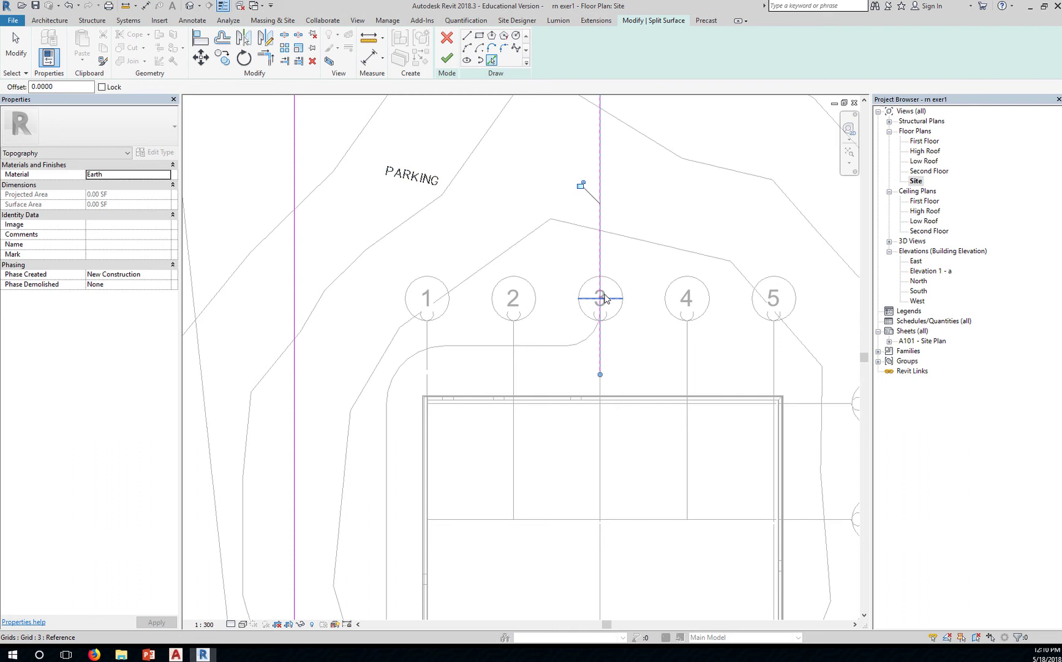
{"action": "left_click", "coordinate": [590, 338]}
{"action": "scroll", "coordinate": [609, 340], "scroll_direction": "up", "scroll_amount": 2}
{"action": "scroll", "coordinate": [609, 351], "scroll_direction": "up", "scroll_amount": 2}
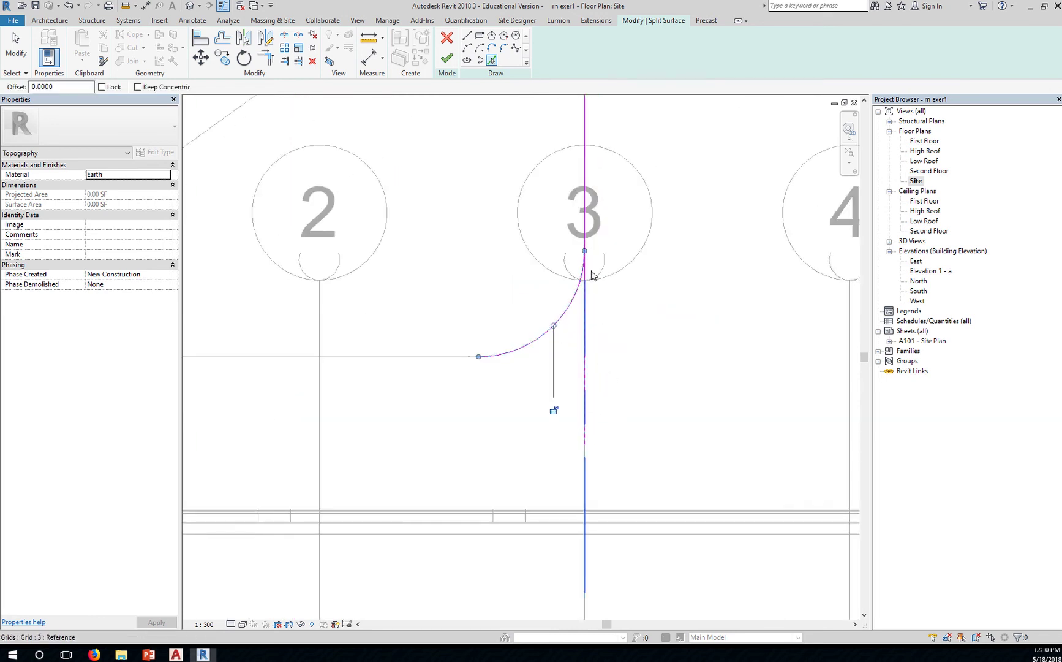
{"action": "left_click", "coordinate": [427, 358]}
{"action": "scroll", "coordinate": [448, 419], "scroll_direction": "down", "scroll_amount": 1}
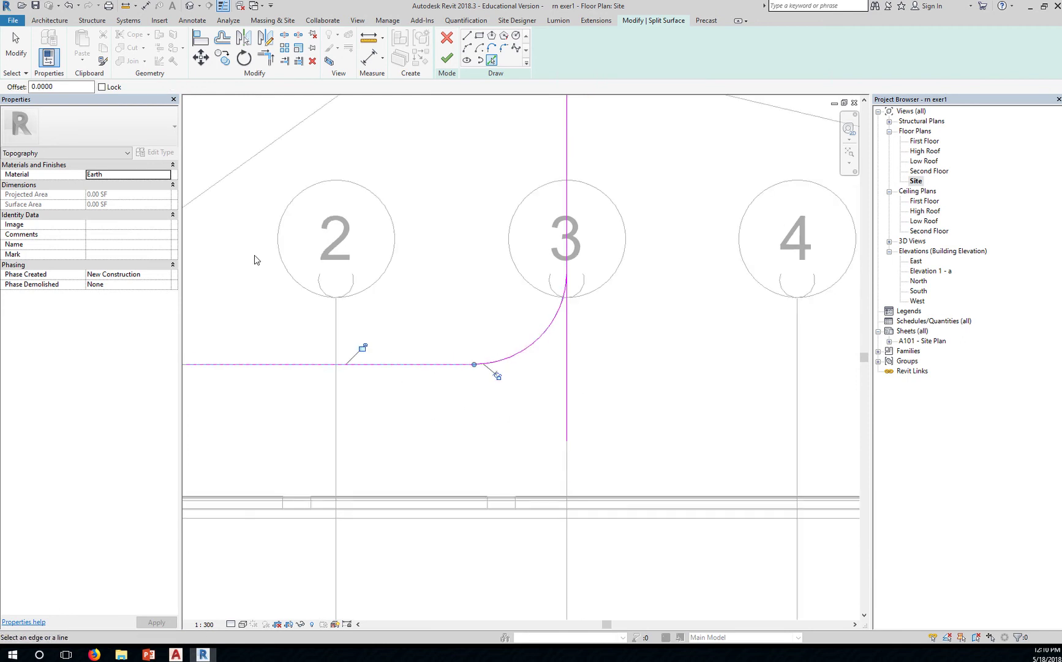
- Trim the arc and vertical sketch line near grid 3 into a clean corner with TR
{"action": "left_click", "coordinate": [14, 54]}
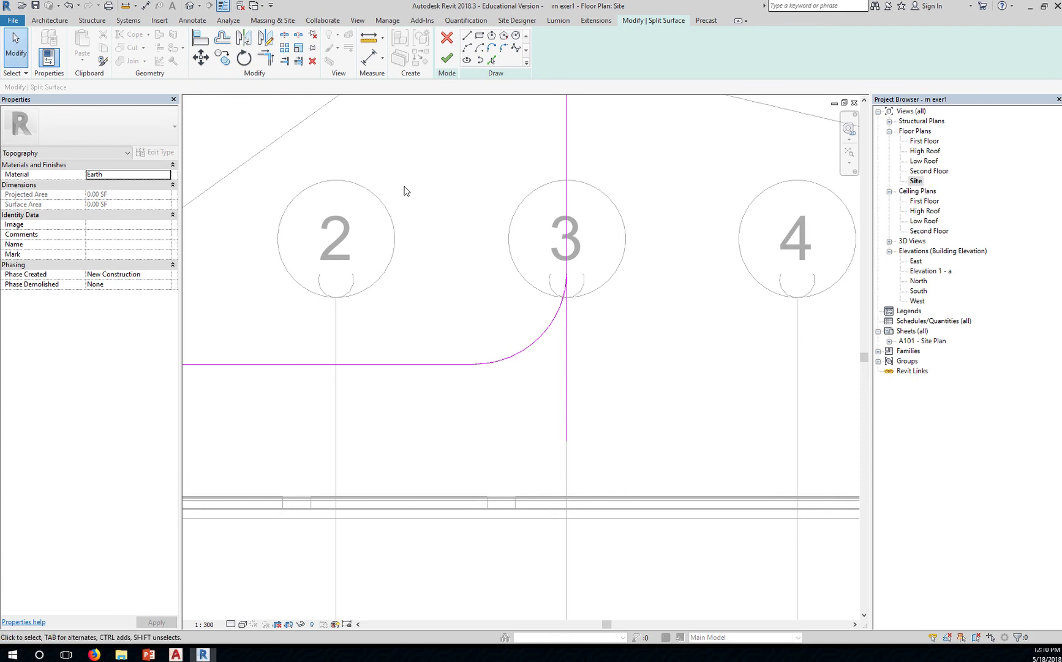
{"action": "key", "text": "t"}
{"action": "key", "text": "r"}
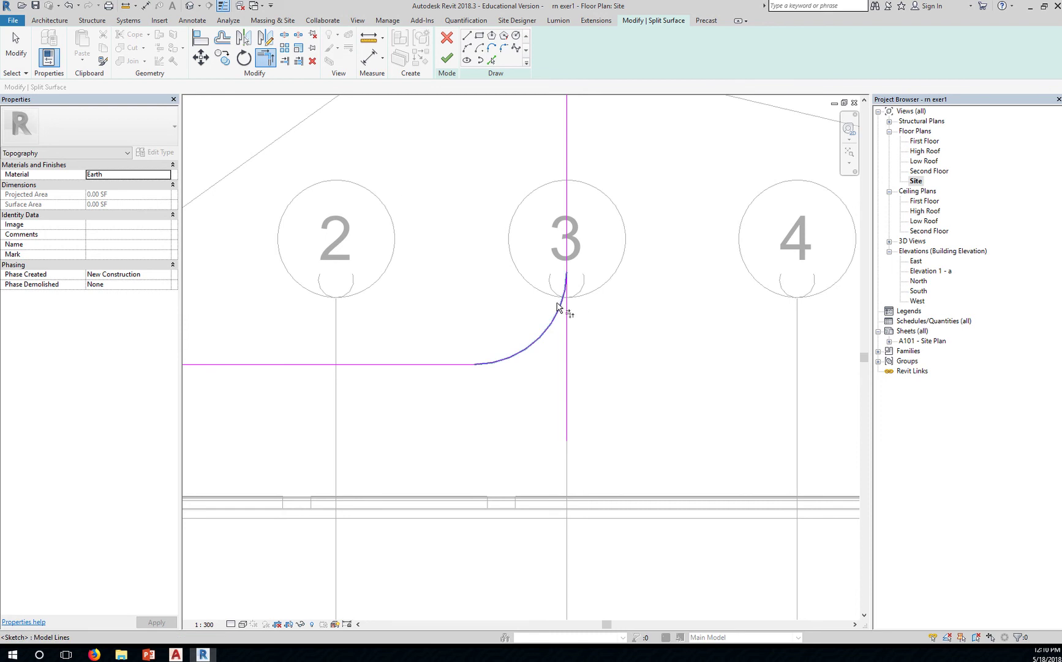
{"action": "left_click", "coordinate": [559, 308]}
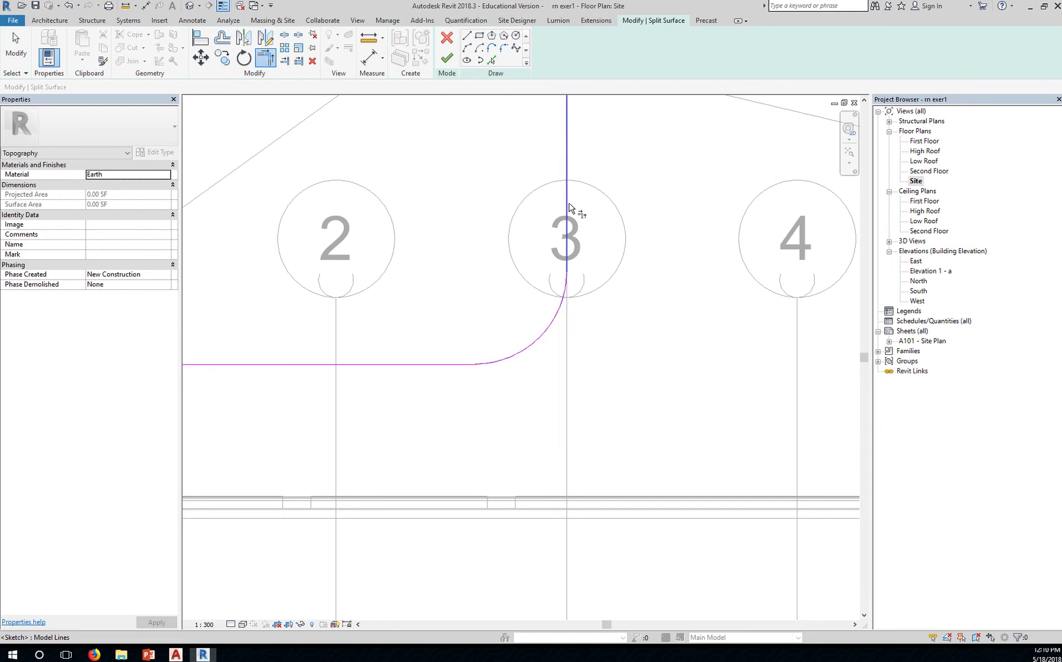
{"action": "left_click", "coordinate": [567, 211]}
{"action": "scroll", "coordinate": [599, 384], "scroll_direction": "down", "scroll_amount": 4}
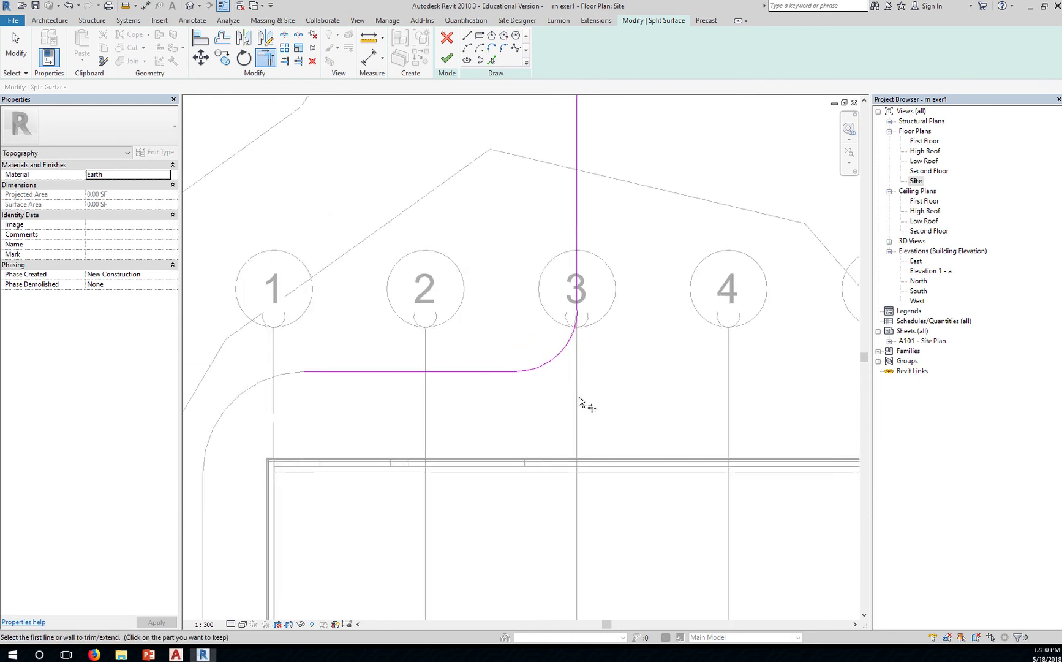
- Pick the arc near grid 1, its vertical edge, and the parking corner arc and edges
{"action": "left_click", "coordinate": [491, 61]}
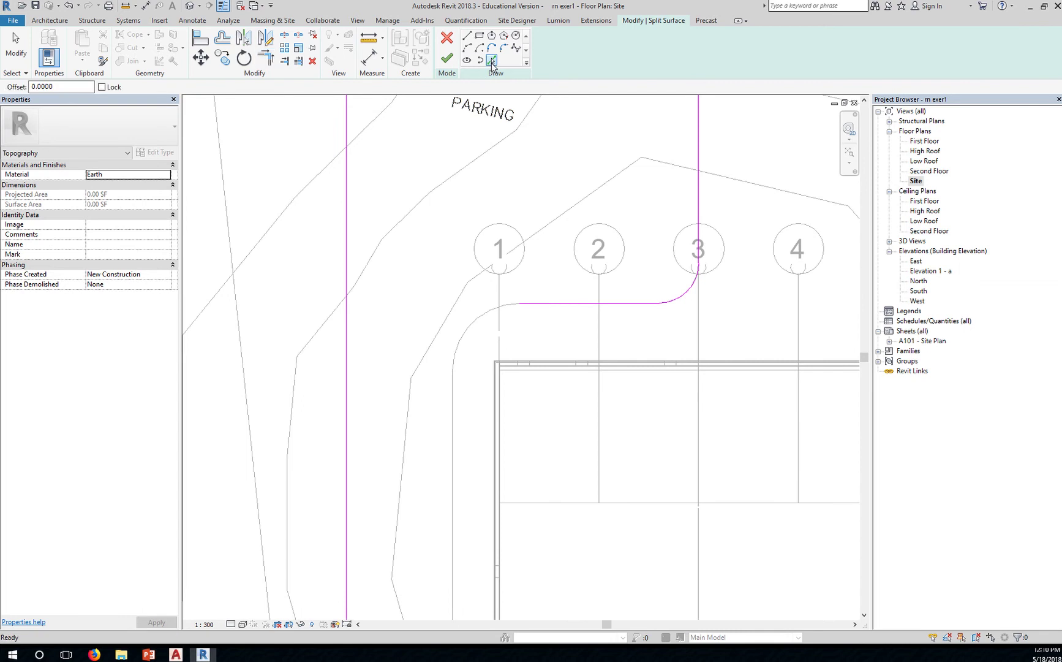
{"action": "left_click", "coordinate": [493, 313]}
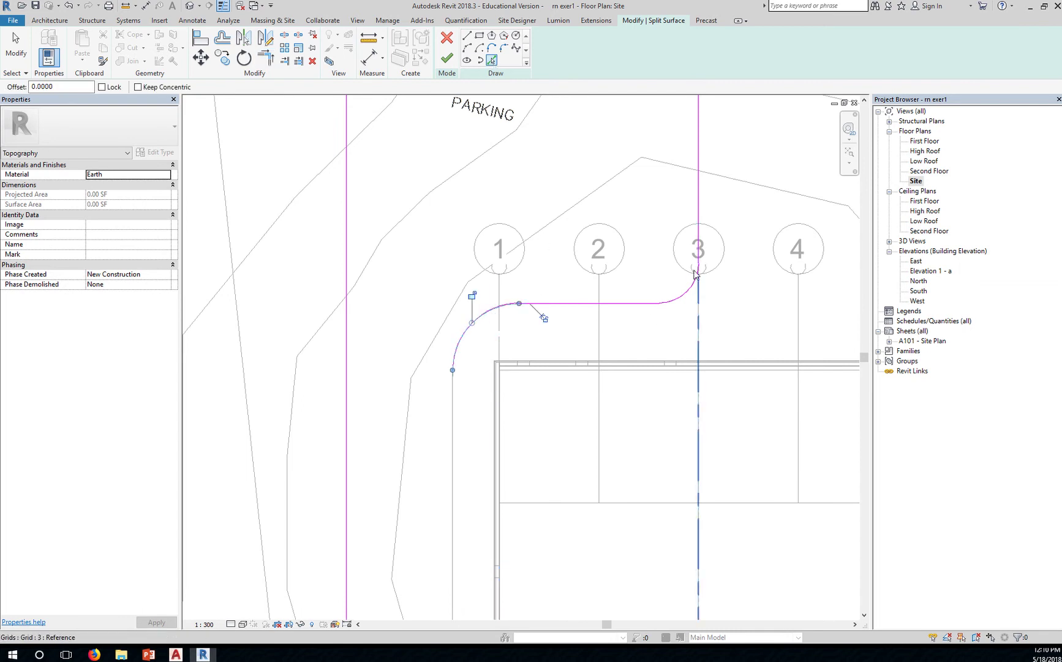
{"action": "left_click", "coordinate": [454, 410]}
{"action": "middle_click_drag", "start_coordinate": [475, 461], "coordinate": [408, 189]}
{"action": "scroll", "coordinate": [383, 414], "scroll_direction": "up", "scroll_amount": 1}
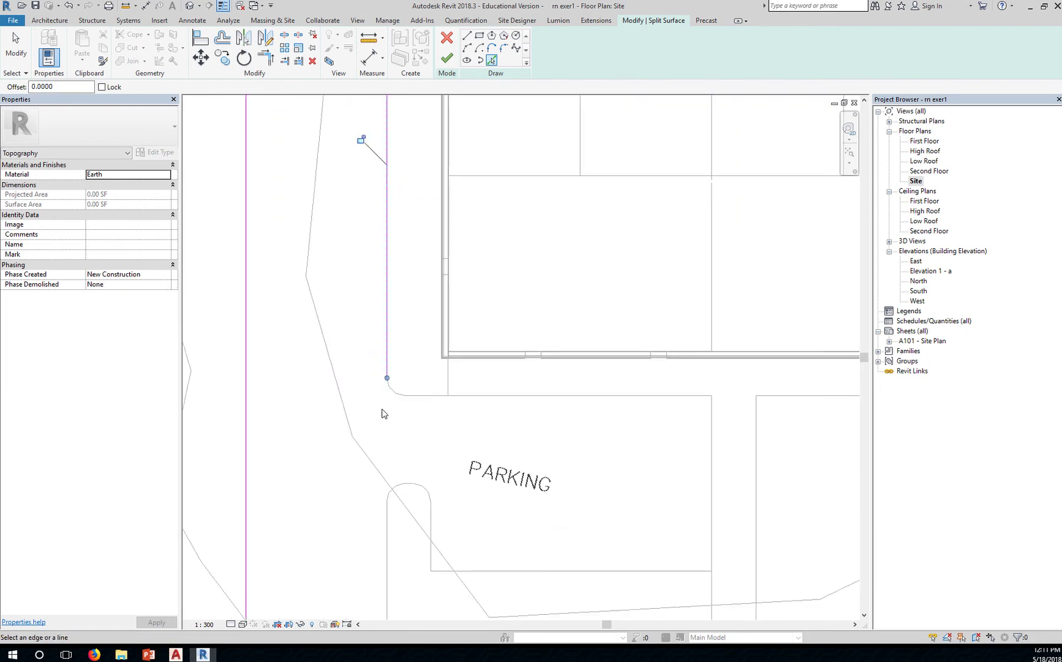
{"action": "left_click", "coordinate": [392, 391]}
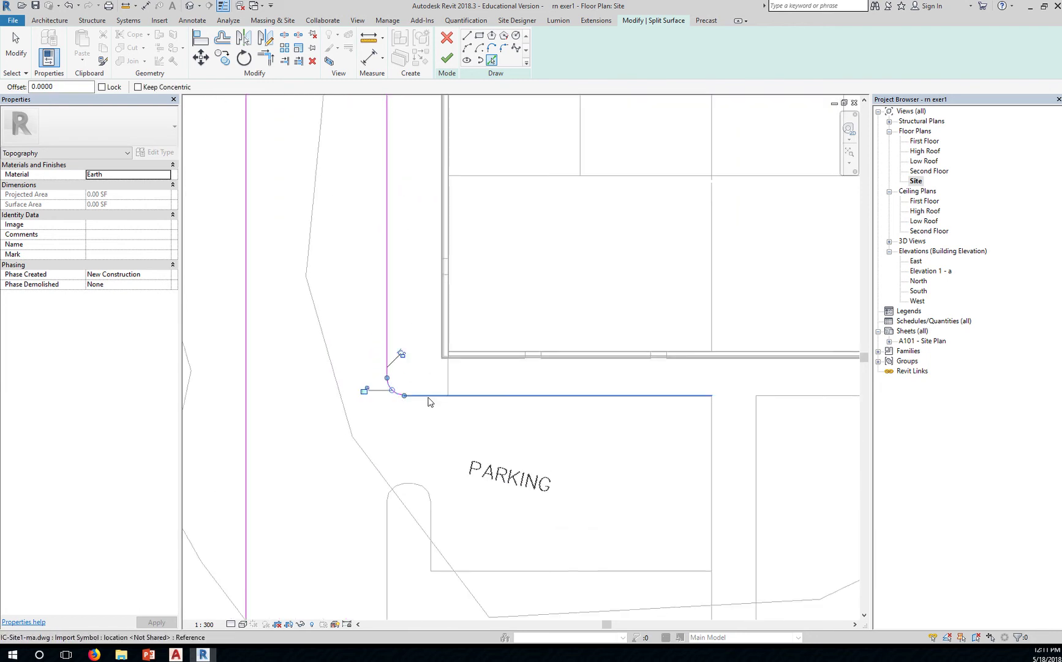
{"action": "left_click", "coordinate": [429, 397]}
{"action": "left_click", "coordinate": [710, 442]}
{"action": "middle_click_drag", "start_coordinate": [695, 448], "coordinate": [547, 263]}
{"action": "left_click", "coordinate": [551, 360]}
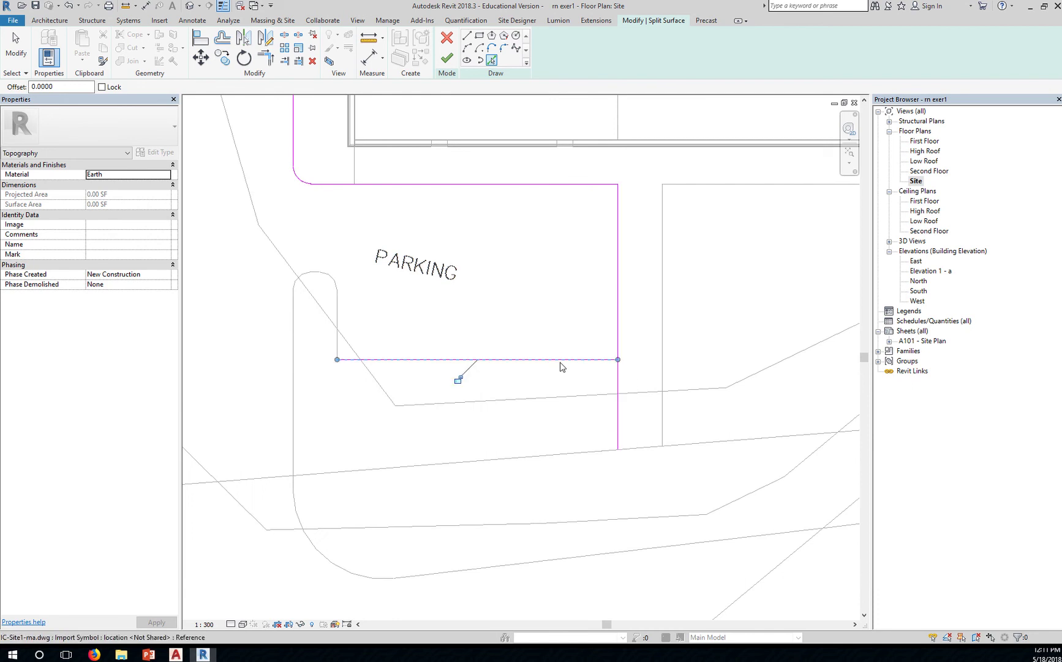
- Trim the lower horizontal and vertical parking lines to a corner, then resume picking lines
{"action": "left_click", "coordinate": [16, 44]}
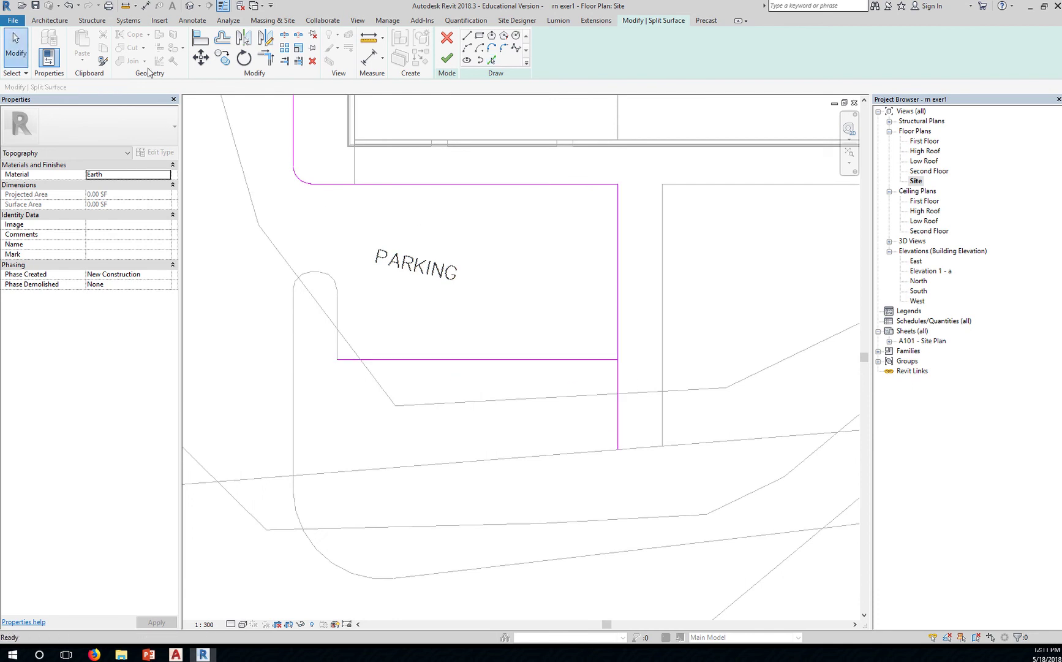
{"action": "left_click", "coordinate": [265, 58]}
{"action": "left_click", "coordinate": [612, 360]}
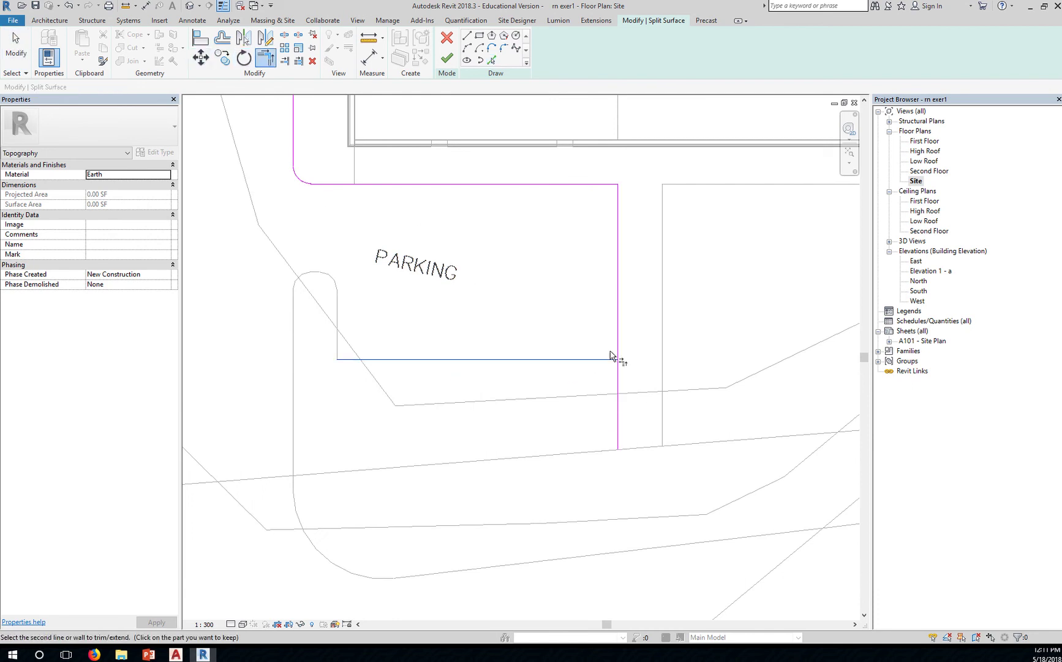
{"action": "left_click", "coordinate": [618, 346]}
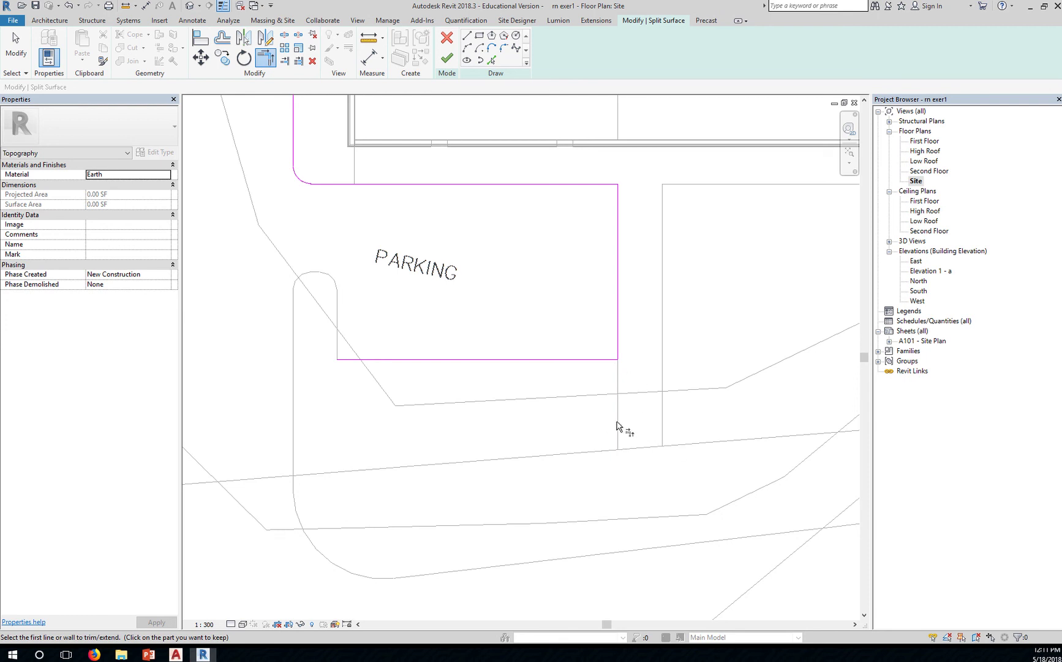
{"action": "left_click", "coordinate": [491, 59]}
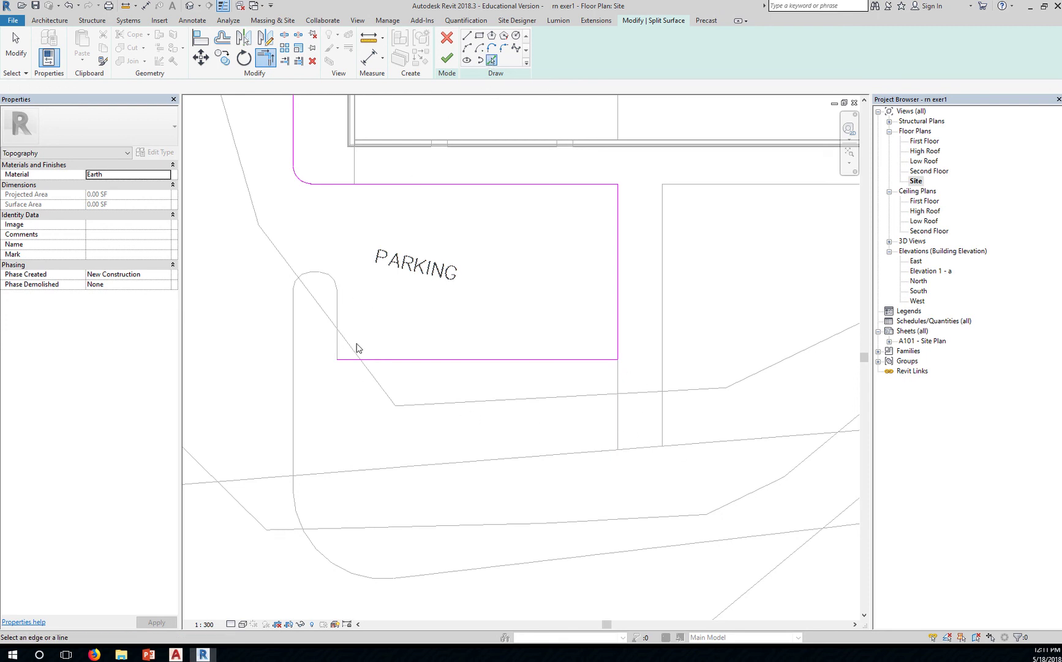
{"action": "left_click", "coordinate": [337, 330]}
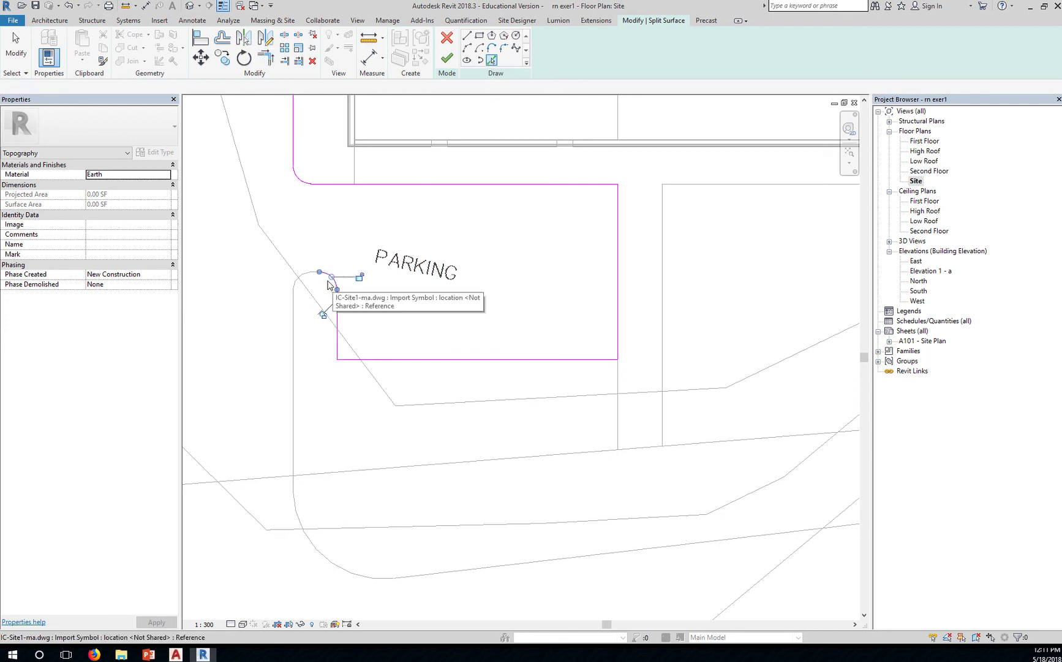
- Pick the curb arc, top curb line, left vertical curb line and short curb segment below it
{"action": "left_click", "coordinate": [334, 283]}
{"action": "scroll", "coordinate": [319, 273], "scroll_direction": "up", "scroll_amount": 8}
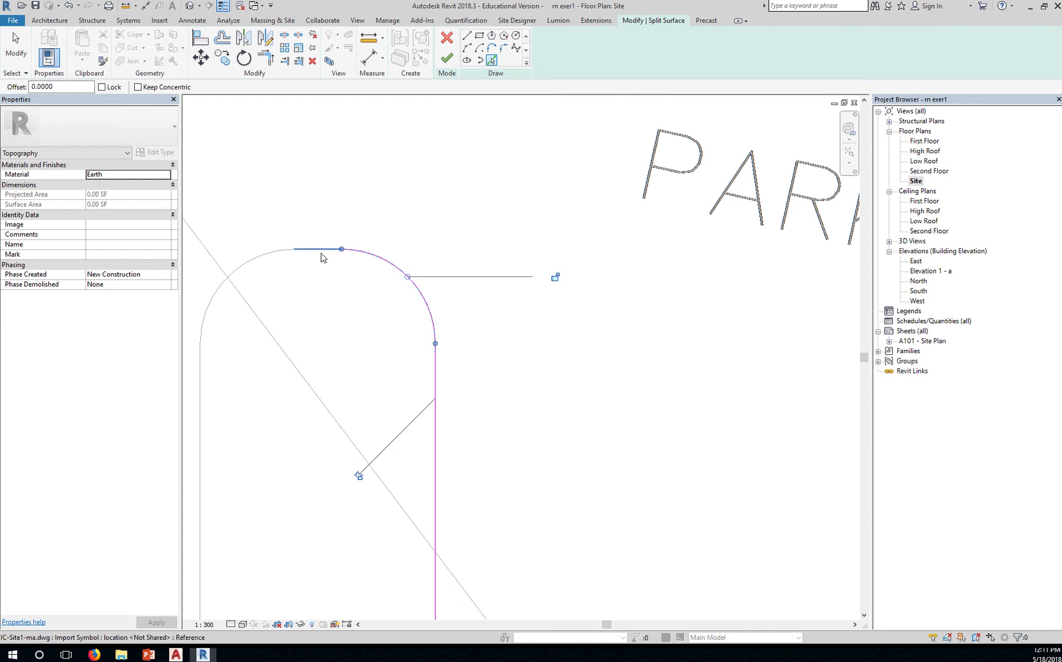
{"action": "left_click", "coordinate": [323, 255]}
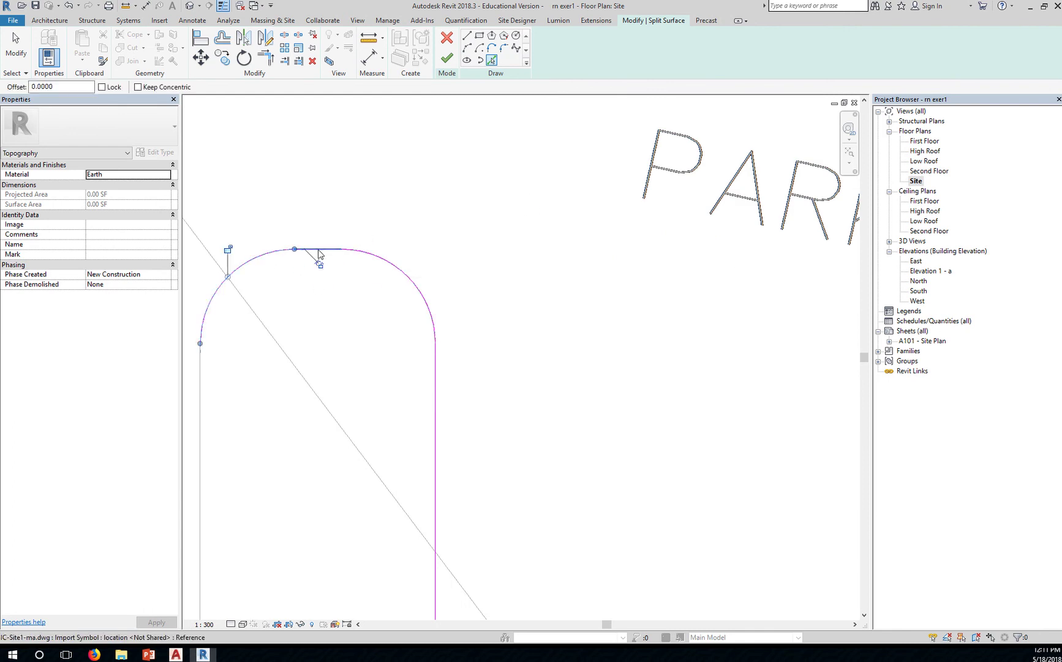
{"action": "middle_click_drag", "start_coordinate": [346, 355], "coordinate": [464, 246]}
{"action": "left_click", "coordinate": [309, 380]}
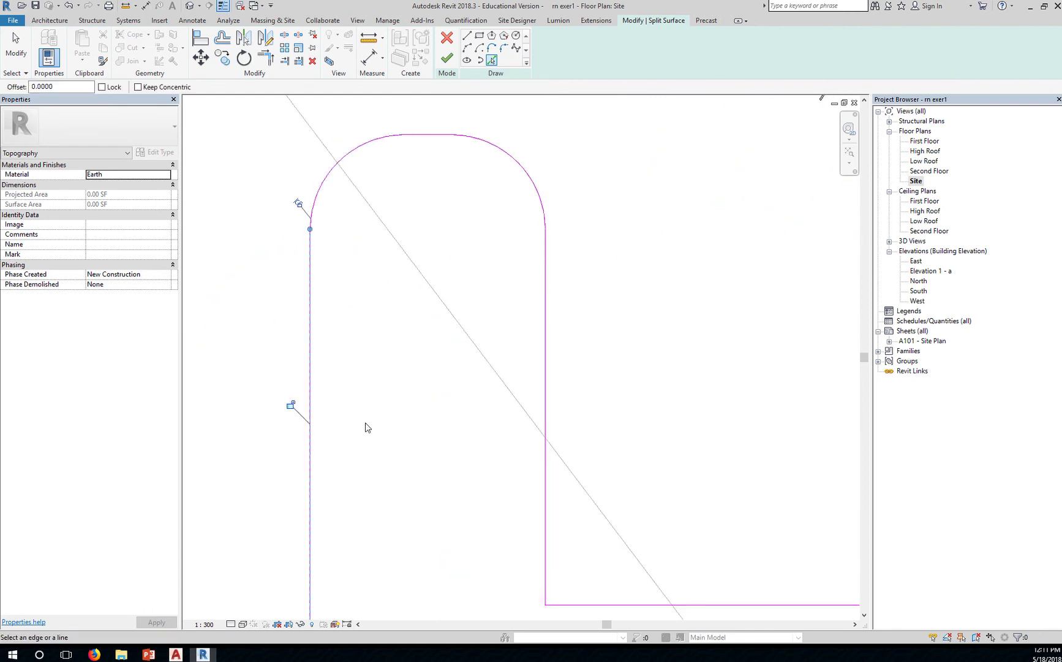
{"action": "scroll", "coordinate": [368, 475], "scroll_direction": "down", "scroll_amount": 5}
{"action": "mouse_move", "coordinate": [367, 476]}
{"action": "middle_mouse_down"}
{"action": "mouse_move", "coordinate": [384, 493]}
{"action": "mouse_move", "coordinate": [332, 384]}
{"action": "middle_mouse_up"}
{"action": "scroll", "coordinate": [331, 374], "scroll_direction": "up", "scroll_amount": 3}
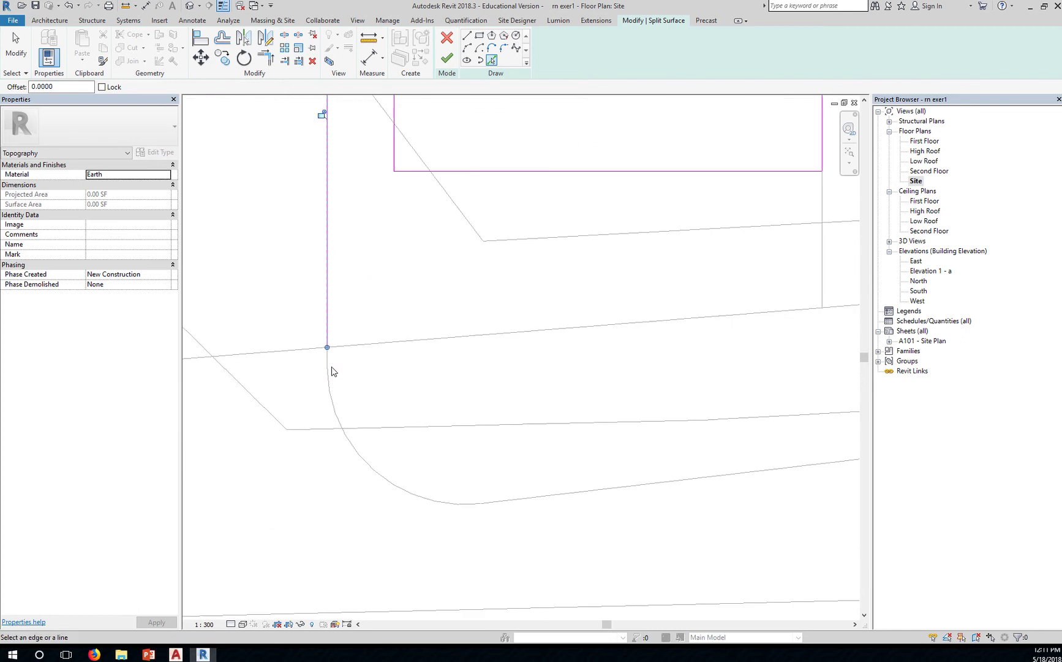
{"action": "scroll", "coordinate": [343, 370], "scroll_direction": "up", "scroll_amount": 2}
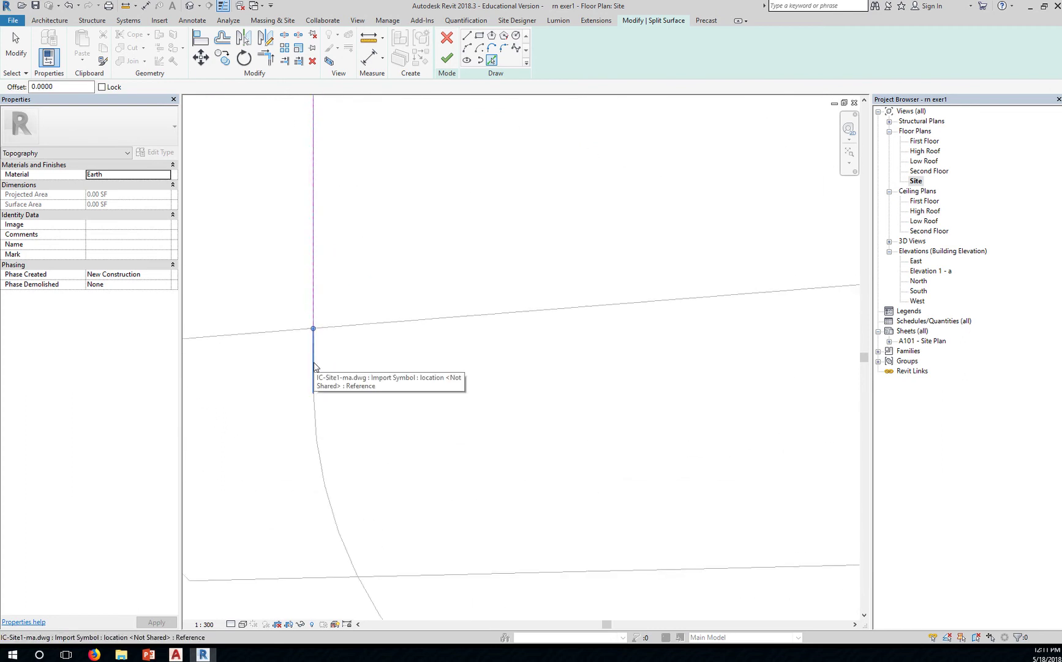
{"action": "left_click", "coordinate": [315, 366]}
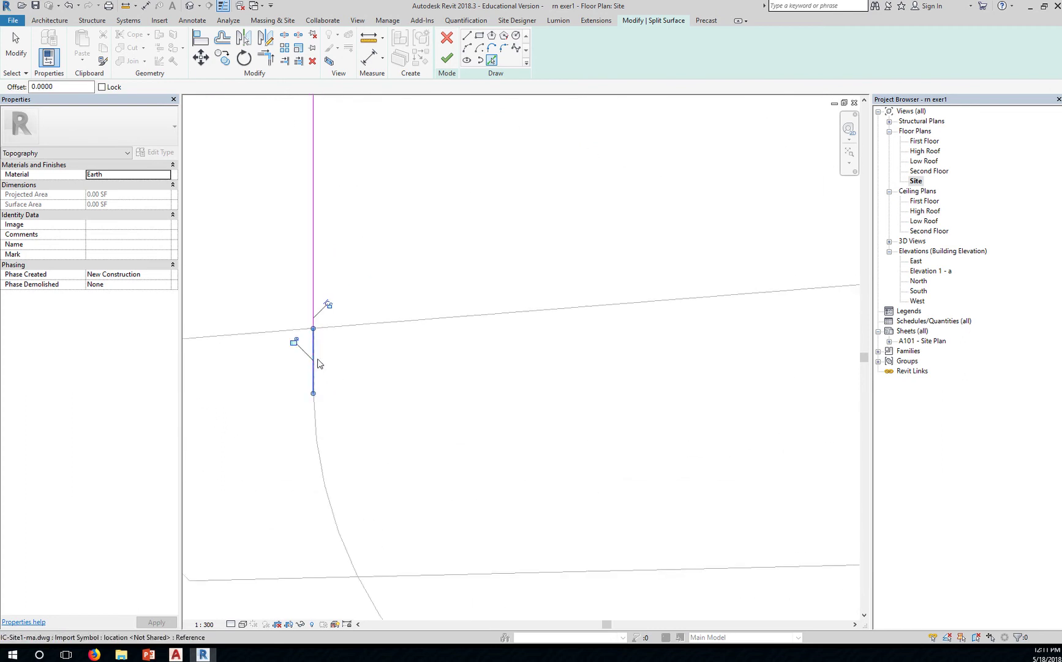
- Add the next curb arc, the sloping road edge, the road corner arc and the vertical line above it
{"action": "left_click", "coordinate": [318, 429]}
{"action": "mouse_move", "coordinate": [318, 429]}
{"action": "middle_mouse_down"}
{"action": "mouse_move", "coordinate": [367, 469]}
{"action": "mouse_move", "coordinate": [435, 409]}
{"action": "mouse_move", "coordinate": [364, 424]}
{"action": "middle_mouse_up"}
{"action": "left_click", "coordinate": [310, 422]}
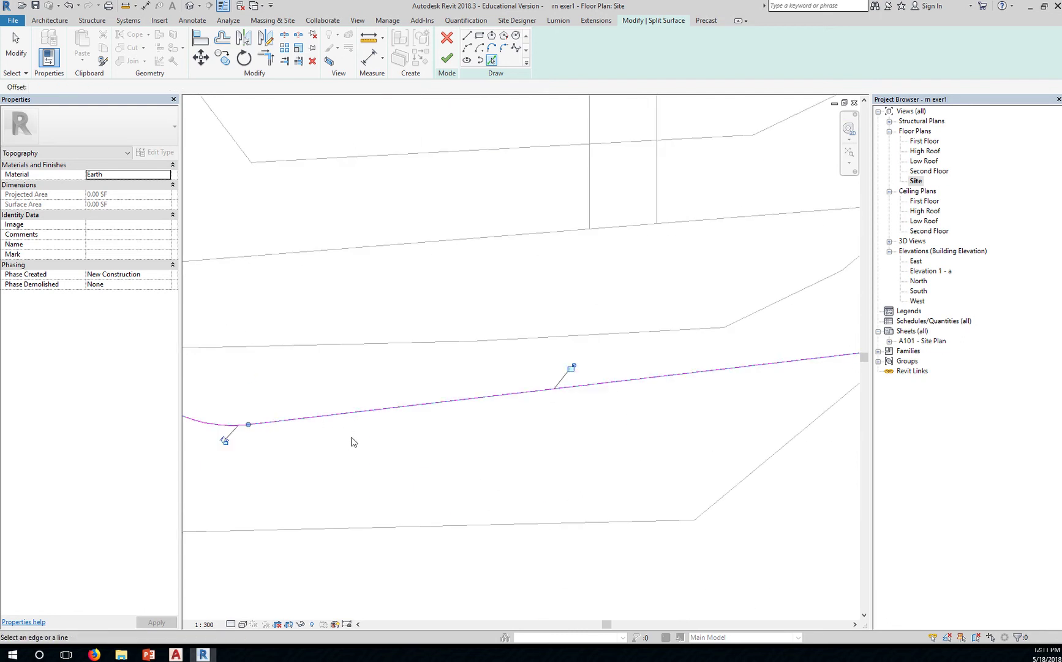
{"action": "scroll", "coordinate": [465, 454], "scroll_direction": "down", "scroll_amount": 5}
{"action": "middle_click_drag", "start_coordinate": [546, 463], "coordinate": [273, 439]}
{"action": "scroll", "coordinate": [486, 359], "scroll_direction": "up", "scroll_amount": 5}
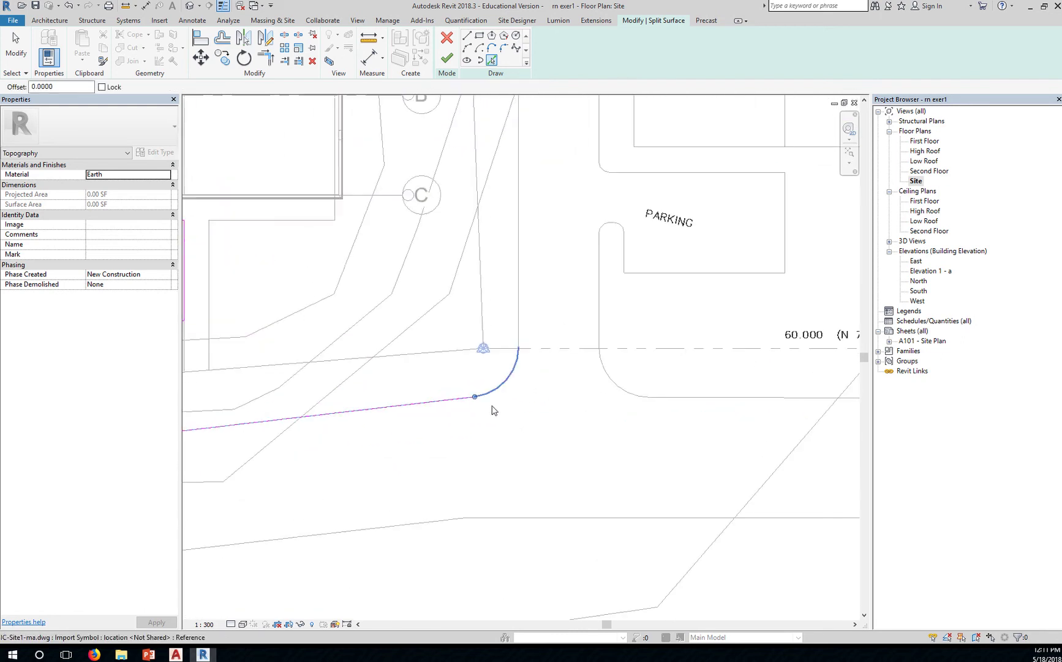
{"action": "left_click", "coordinate": [517, 351]}
{"action": "middle_click_drag", "start_coordinate": [595, 206], "coordinate": [554, 363]}
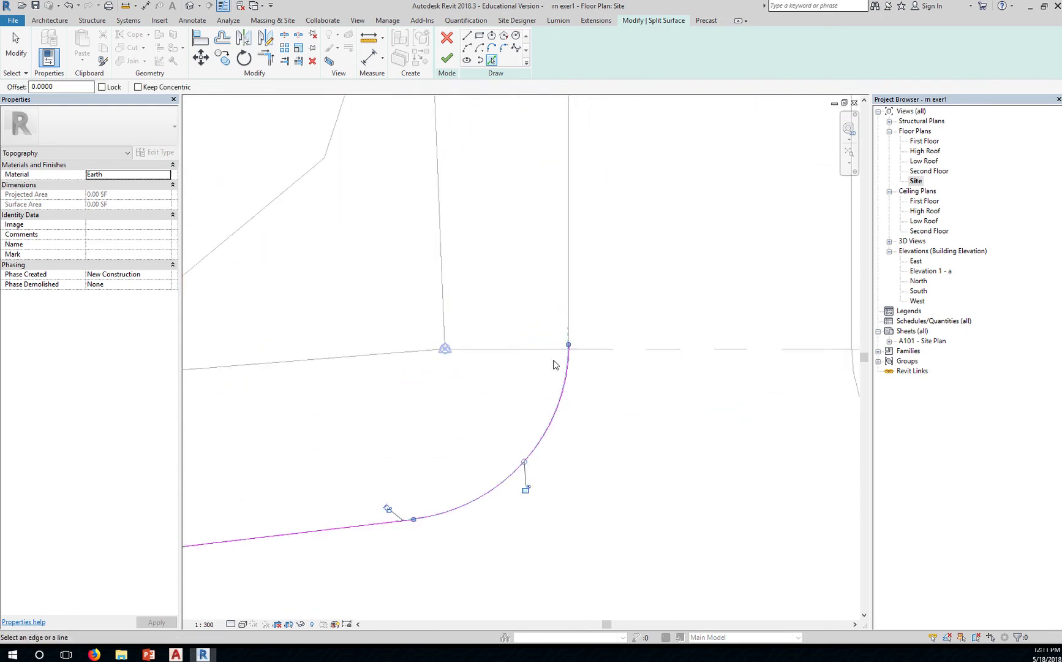
{"action": "scroll", "coordinate": [555, 363], "scroll_direction": "up", "scroll_amount": 3}
{"action": "left_click", "coordinate": [576, 272]}
{"action": "mouse_move", "coordinate": [635, 296]}
{"action": "middle_mouse_down"}
{"action": "mouse_move", "coordinate": [656, 367]}
{"action": "mouse_move", "coordinate": [620, 527]}
{"action": "middle_mouse_up"}
{"action": "scroll", "coordinate": [625, 490], "scroll_direction": "down", "scroll_amount": 10}
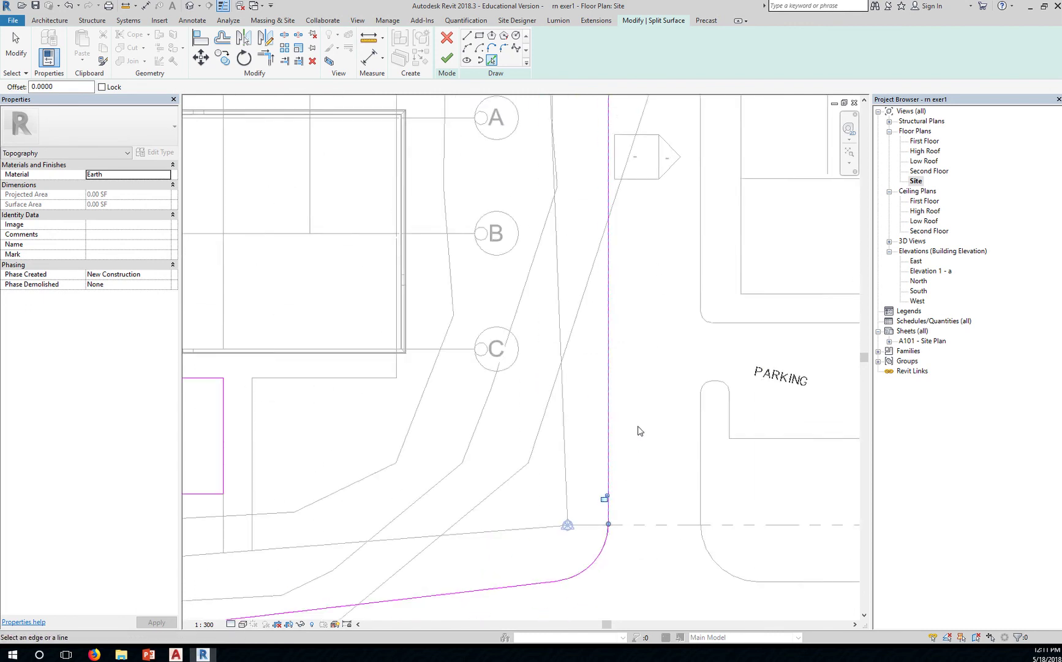
- Trace the parking lot's top corner arcs, top and right edges, plus the corner arc and edge near grid D
{"action": "middle_click_drag", "start_coordinate": [658, 459], "coordinate": [571, 658]}
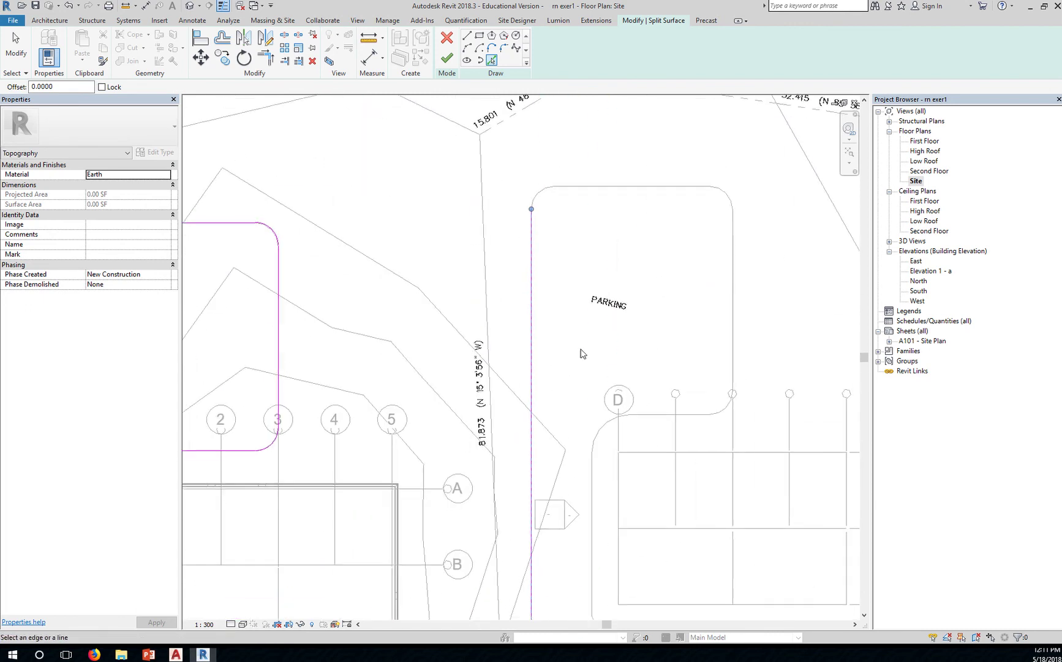
{"action": "left_click", "coordinate": [542, 191]}
{"action": "left_click", "coordinate": [579, 194]}
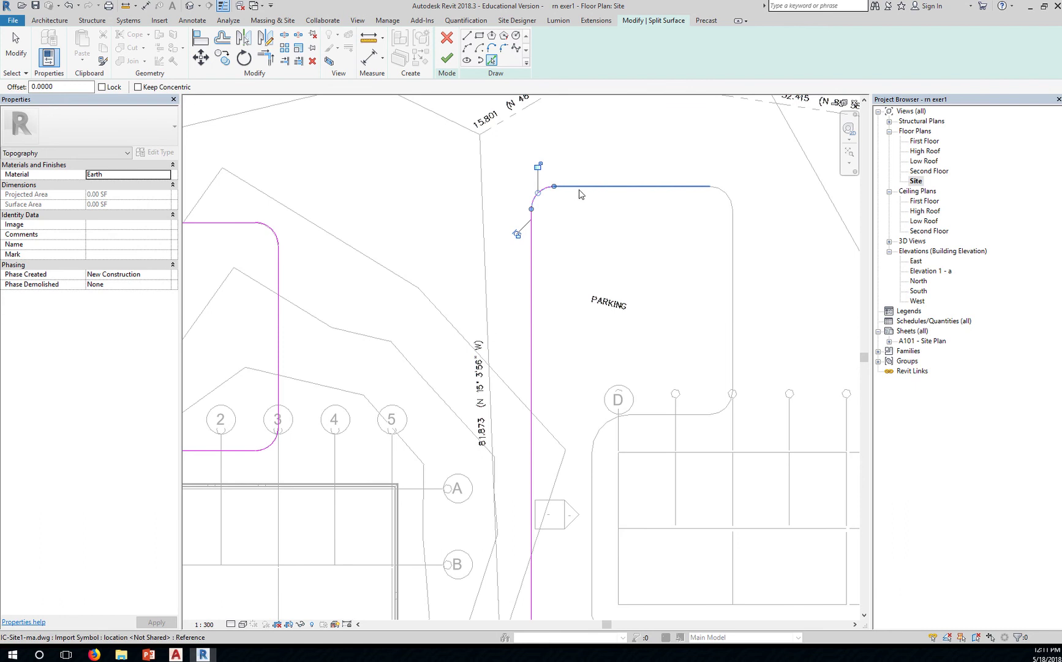
{"action": "left_click", "coordinate": [724, 197]}
{"action": "left_click", "coordinate": [735, 277]}
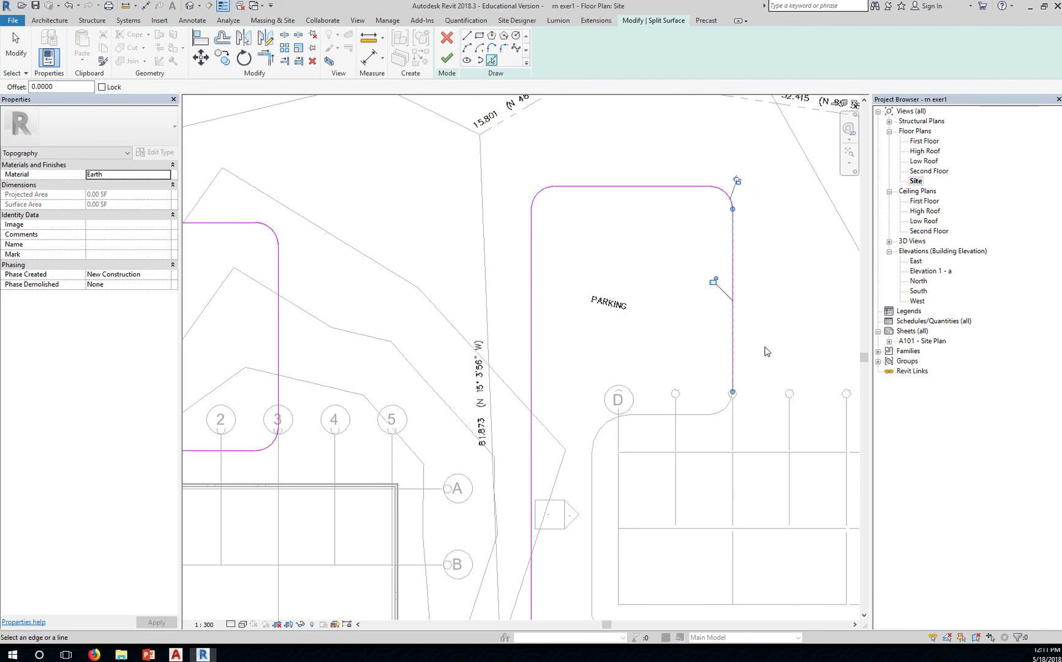
{"action": "middle_click_drag", "start_coordinate": [743, 417], "coordinate": [670, 277]}
{"action": "scroll", "coordinate": [672, 277], "scroll_direction": "up", "scroll_amount": 5}
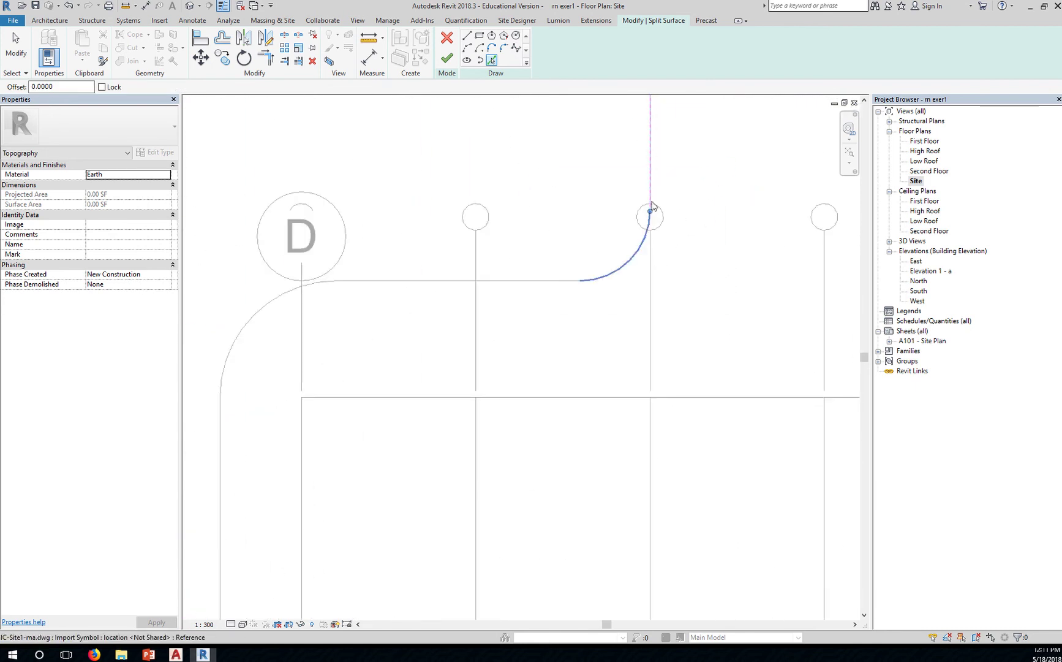
{"action": "left_click", "coordinate": [643, 256]}
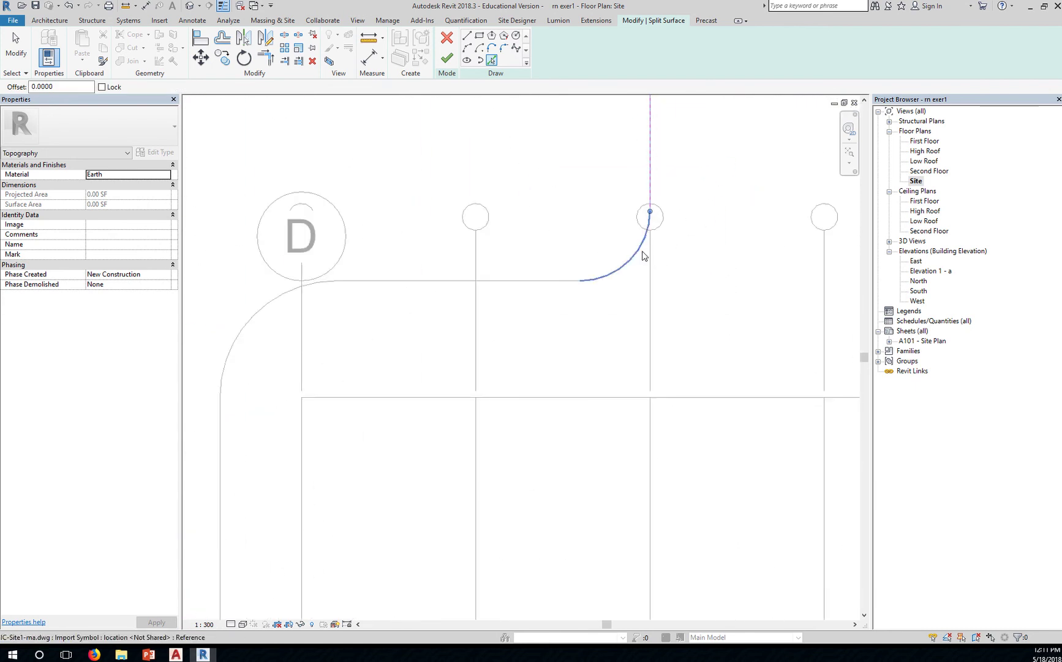
{"action": "left_click", "coordinate": [547, 287]}
- Add the left corner arc, its vertical edge, and the parking area's corner arc, top, right and bottom edges
{"action": "middle_click_drag", "start_coordinate": [292, 319], "coordinate": [455, 292]}
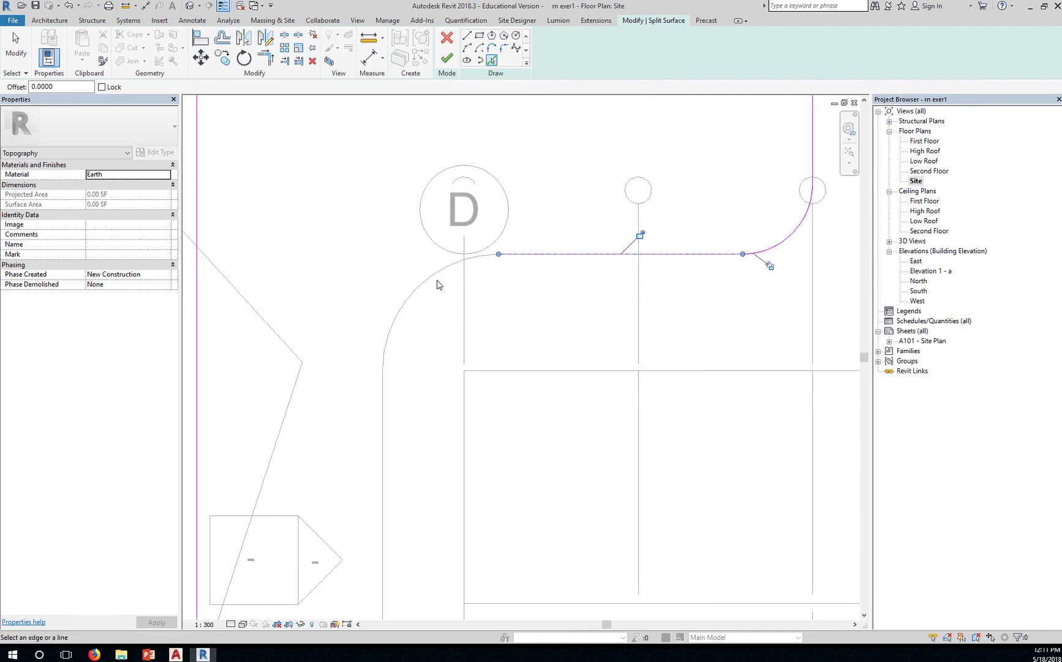
{"action": "left_click", "coordinate": [431, 282]}
{"action": "left_click", "coordinate": [382, 405]}
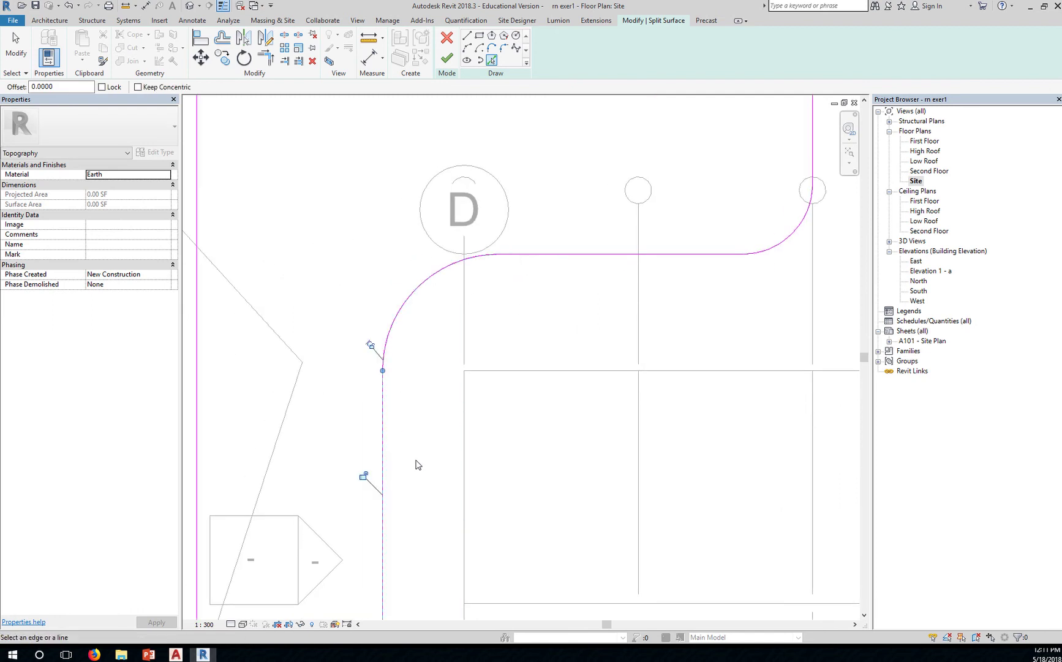
{"action": "middle_click_drag", "start_coordinate": [433, 617], "coordinate": [478, 321]}
{"action": "scroll", "coordinate": [475, 374], "scroll_direction": "down", "scroll_amount": 2}
{"action": "middle_click_drag", "start_coordinate": [467, 392], "coordinate": [380, 268]}
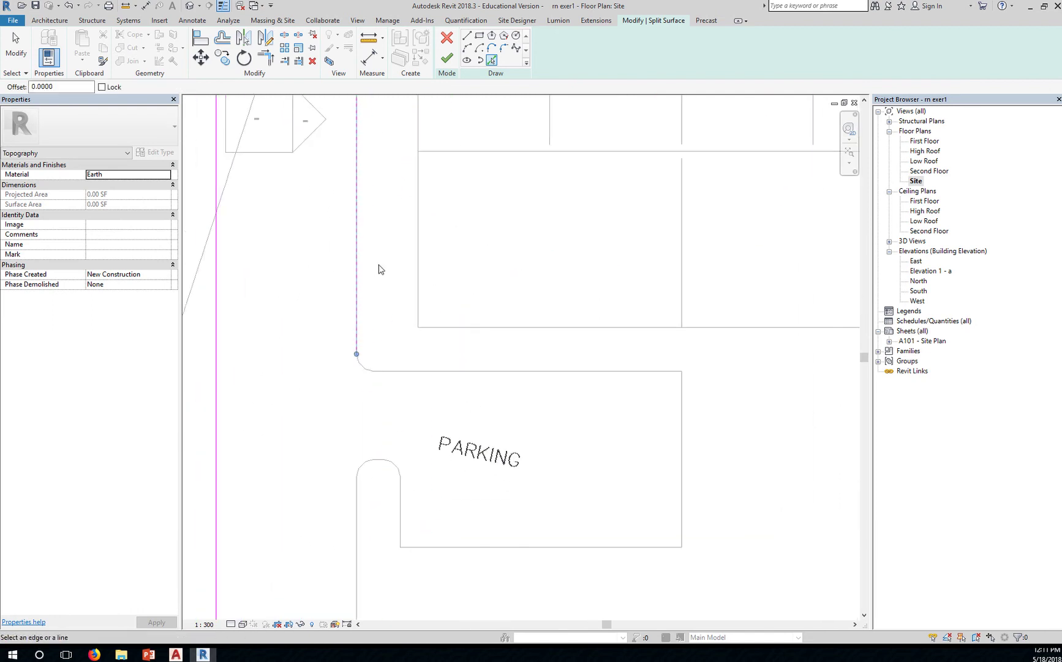
{"action": "left_click", "coordinate": [360, 364]}
{"action": "left_click", "coordinate": [393, 372]}
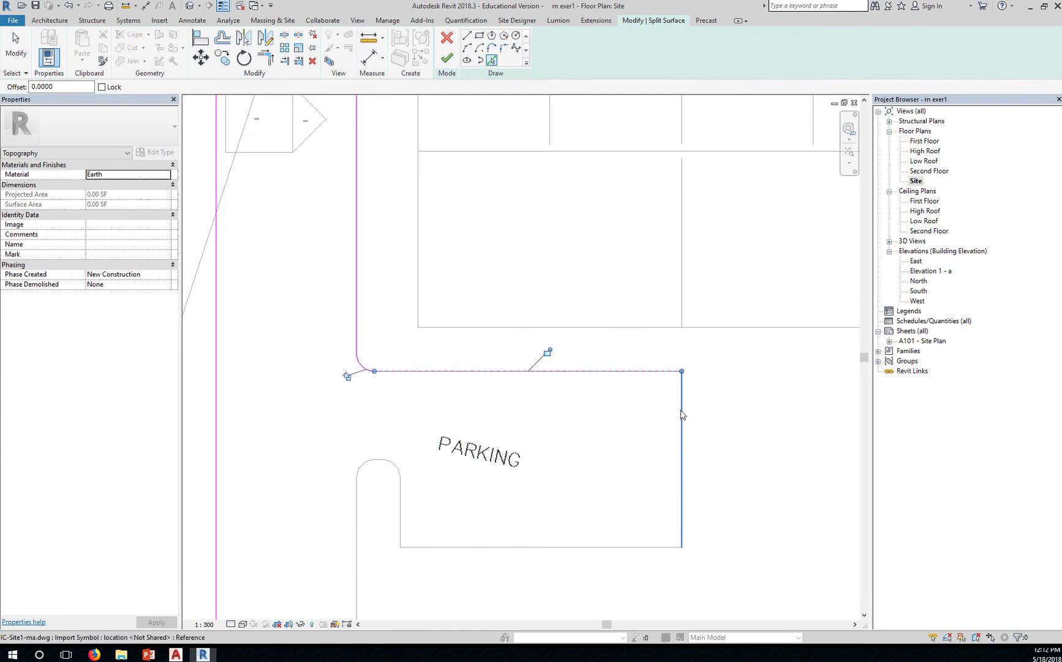
{"action": "left_click", "coordinate": [682, 415]}
{"action": "middle_click_drag", "start_coordinate": [594, 556], "coordinate": [599, 394]}
{"action": "left_click", "coordinate": [597, 386]}
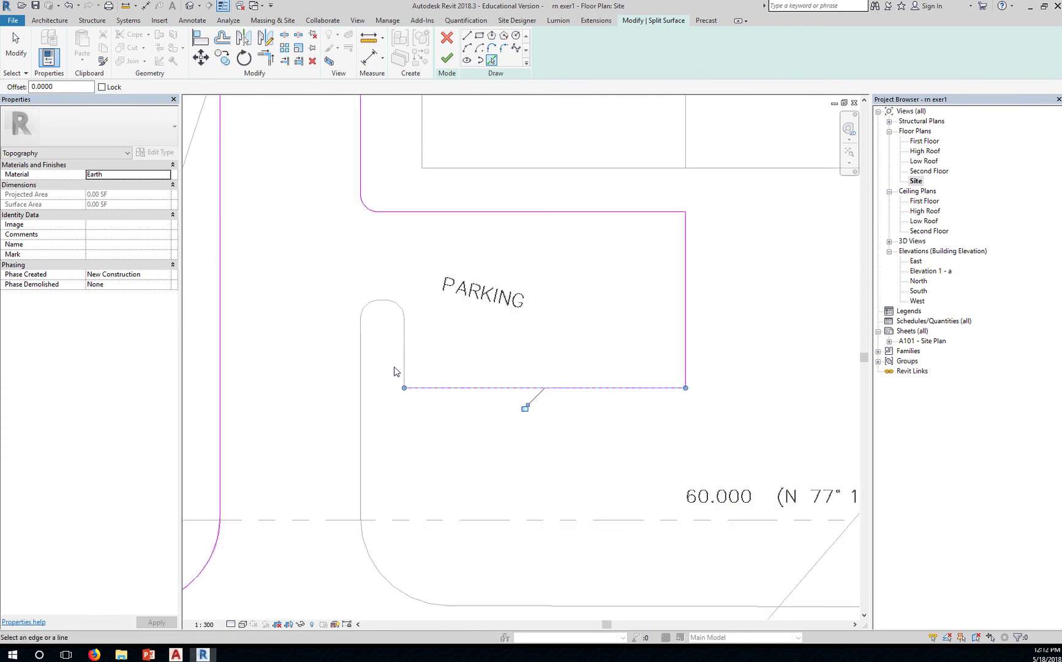
- Trace the island outline: right edge, both halves of the rounded end, and left edge
{"action": "scroll", "coordinate": [414, 356], "scroll_direction": "up", "scroll_amount": 3}
{"action": "left_click", "coordinate": [405, 347]}
{"action": "left_click", "coordinate": [402, 258]}
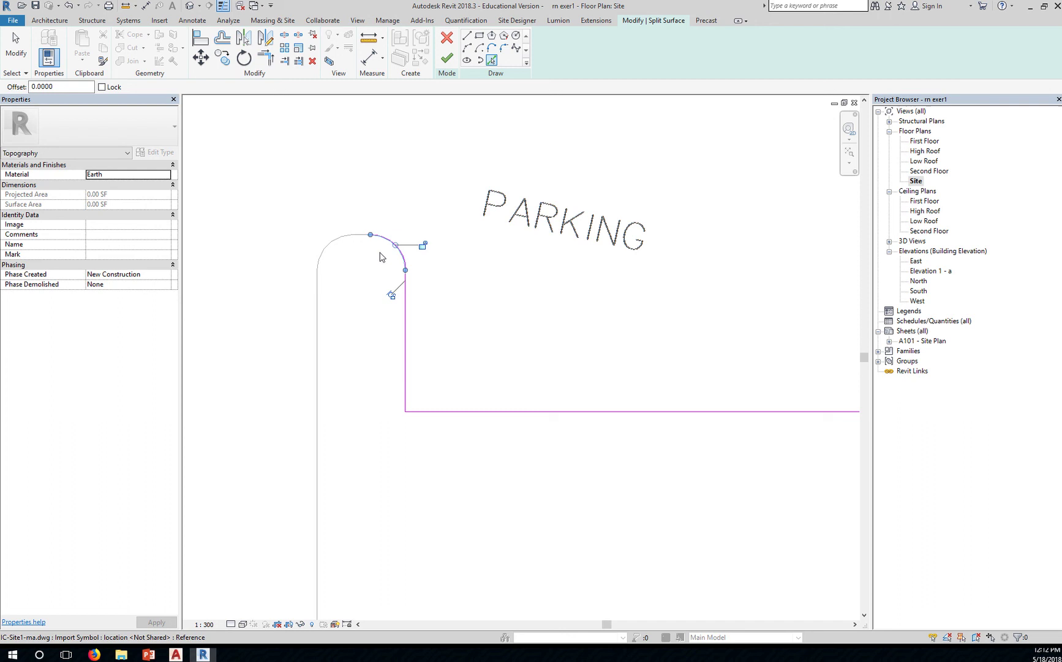
{"action": "left_click", "coordinate": [359, 239]}
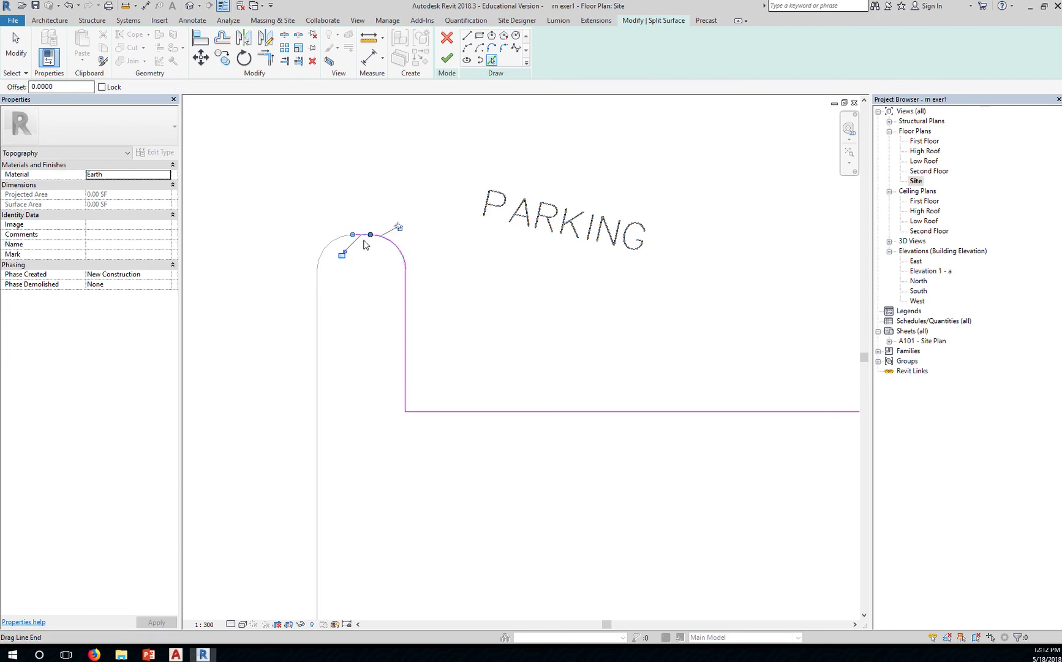
{"action": "left_click", "coordinate": [317, 313]}
- Pick the horizontal curb line at the curb junction and the large road corner arc
{"action": "middle_click_drag", "start_coordinate": [349, 394], "coordinate": [473, 159]}
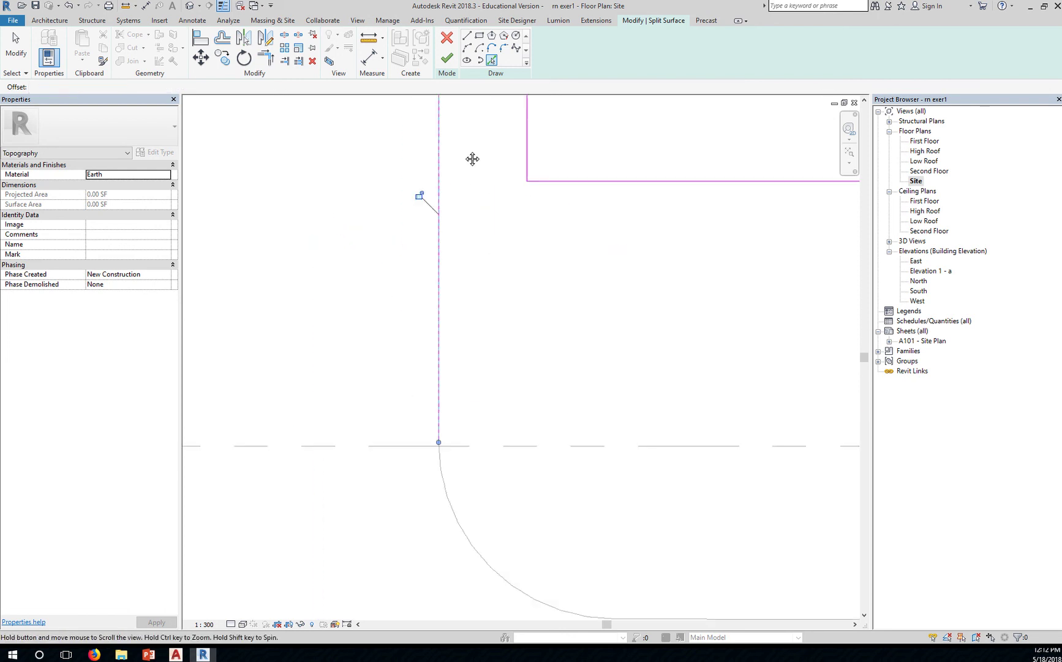
{"action": "scroll", "coordinate": [441, 440], "scroll_direction": "up", "scroll_amount": 5}
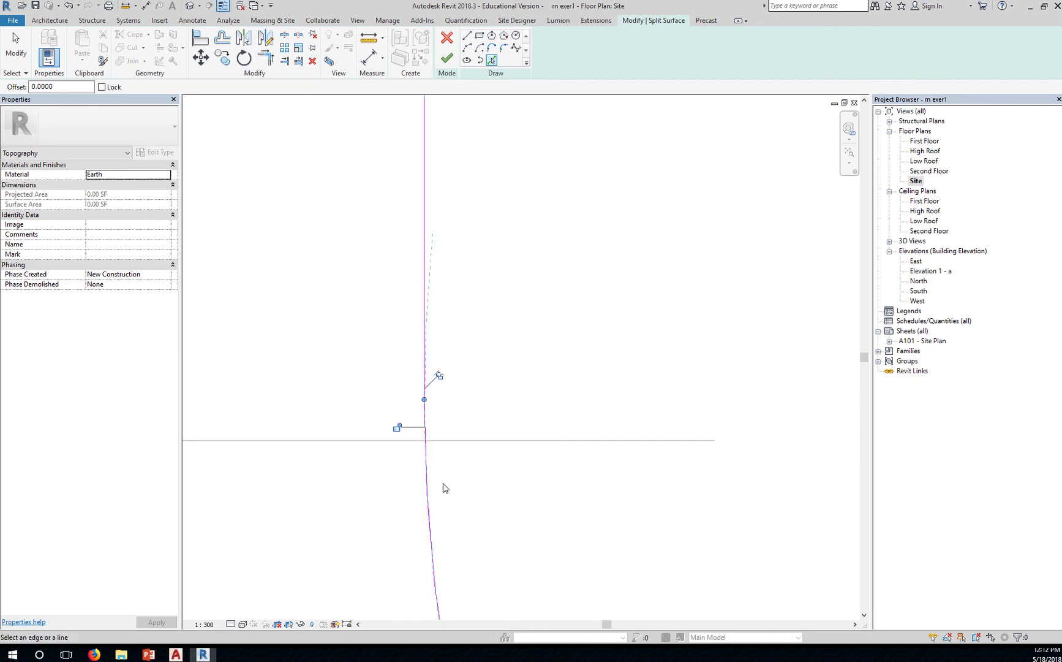
{"action": "scroll", "coordinate": [567, 512], "scroll_direction": "down", "scroll_amount": 3}
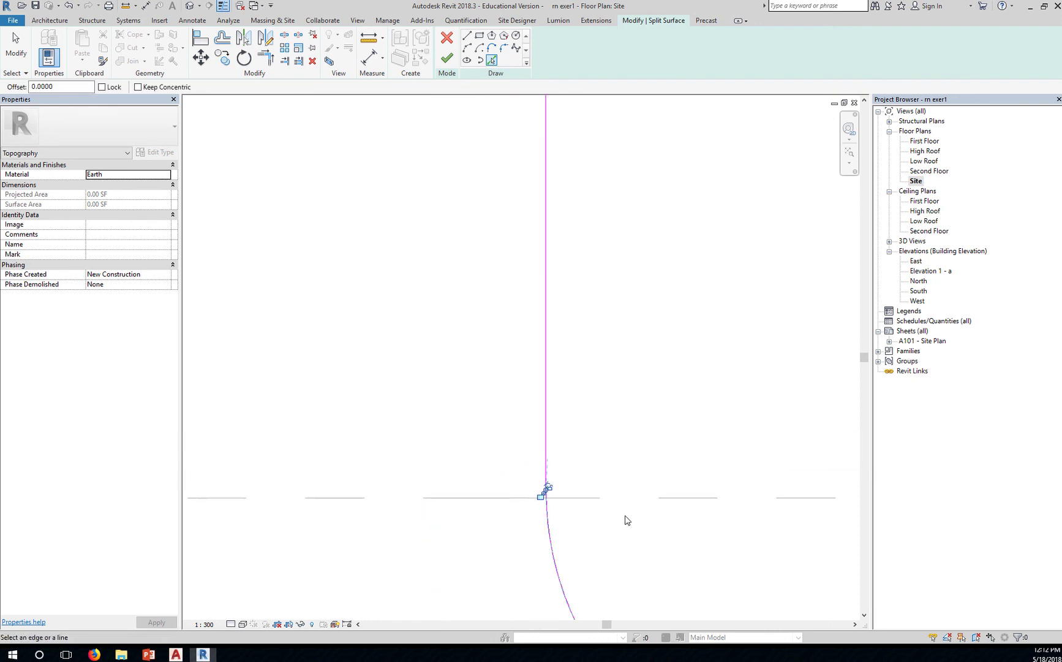
{"action": "middle_click_drag", "start_coordinate": [626, 519], "coordinate": [282, 240]}
{"action": "scroll", "coordinate": [361, 398], "scroll_direction": "down", "scroll_amount": 2}
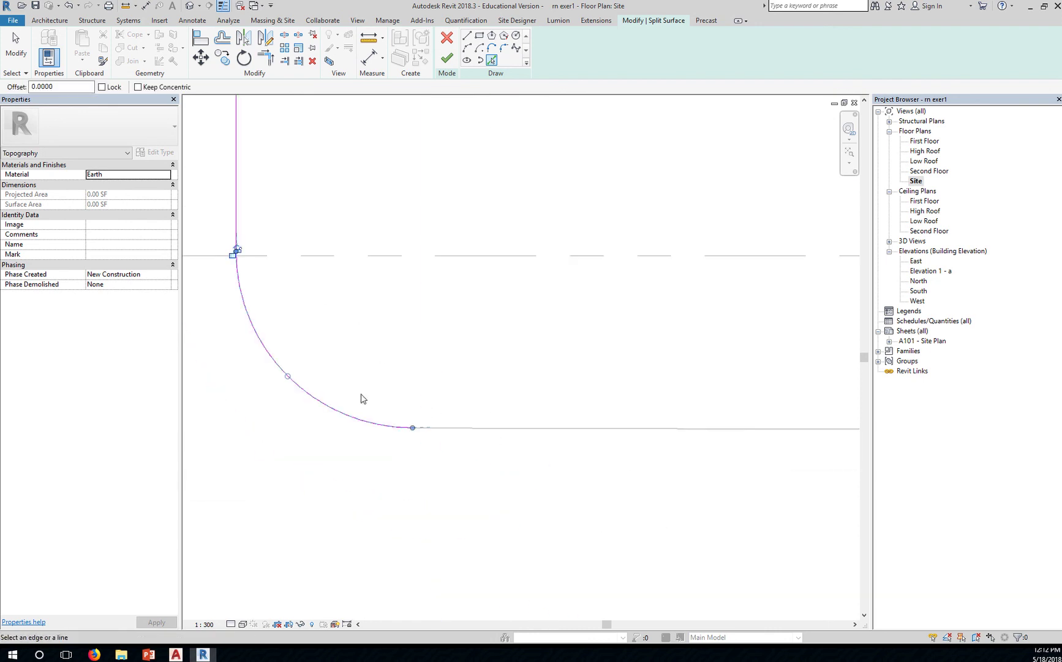
{"action": "left_click", "coordinate": [468, 428]}
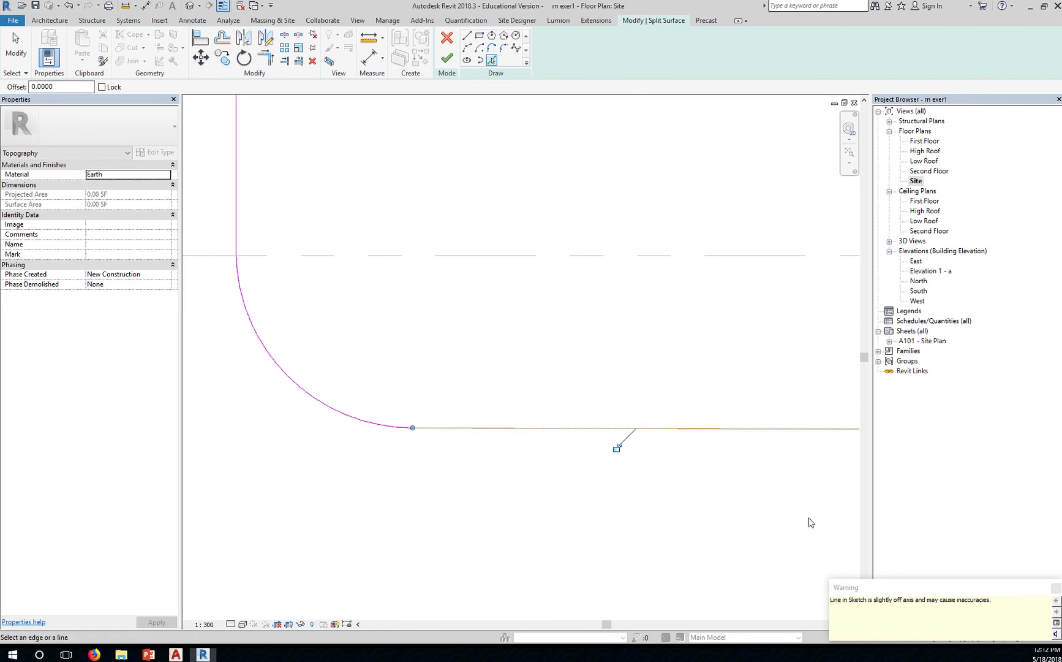
{"action": "middle_click_drag", "start_coordinate": [810, 522], "coordinate": [379, 457]}
{"action": "scroll", "coordinate": [523, 419], "scroll_direction": "up", "scroll_amount": 5}
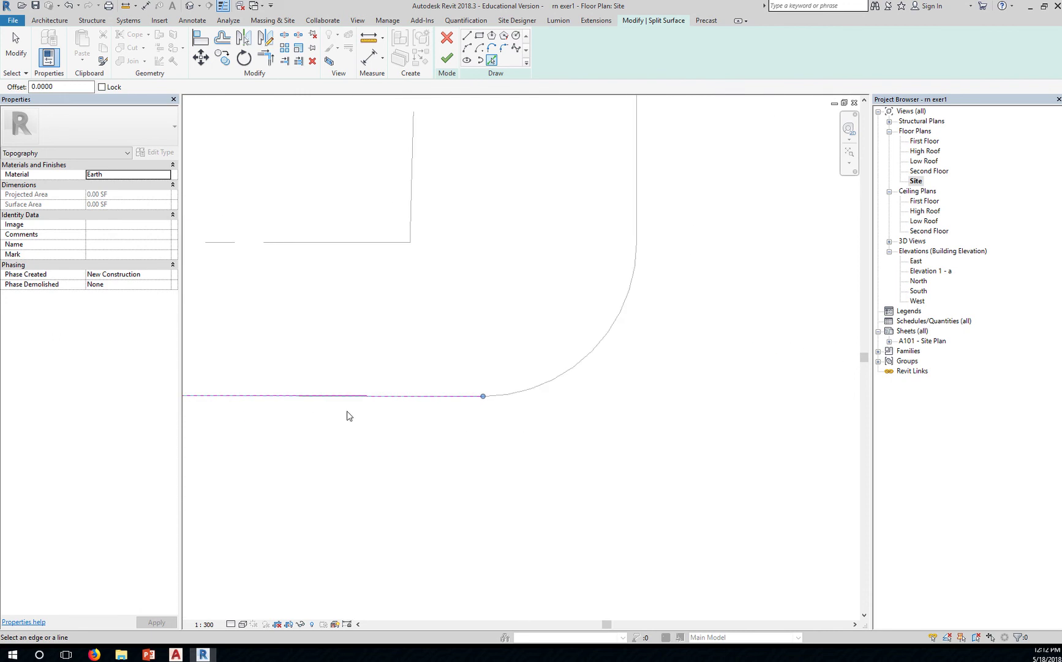
{"action": "left_click", "coordinate": [543, 390]}
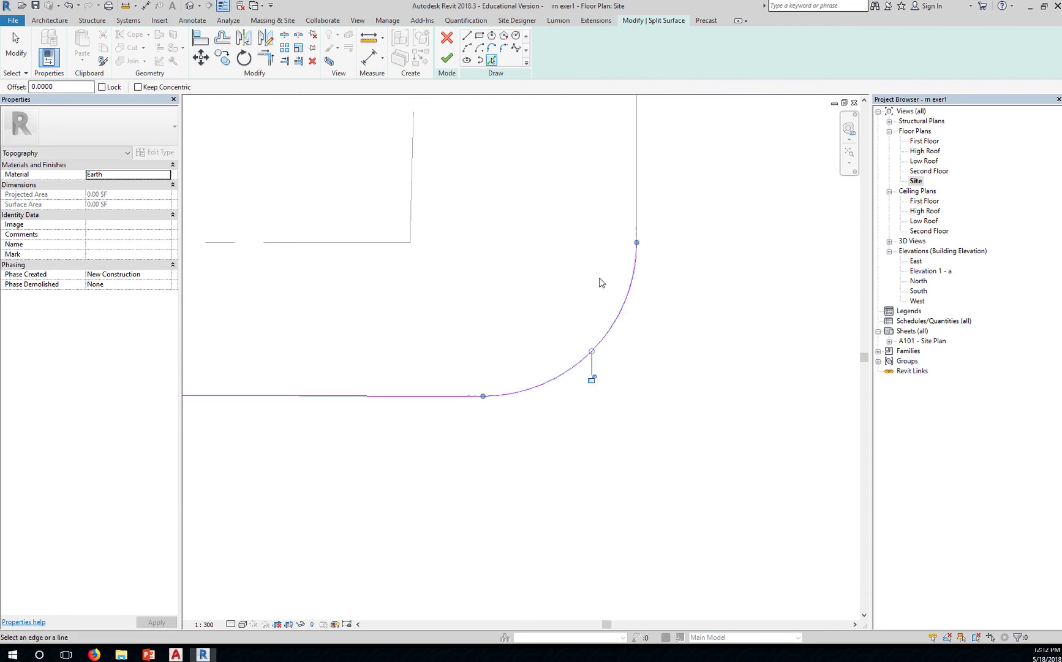
- Add the vertical line above the arc, the upper road corner arc, top and right curb edges, and the right curb arc with its horizontal edge
{"action": "left_click", "coordinate": [636, 202]}
{"action": "scroll", "coordinate": [714, 578], "scroll_direction": "down", "scroll_amount": 6}
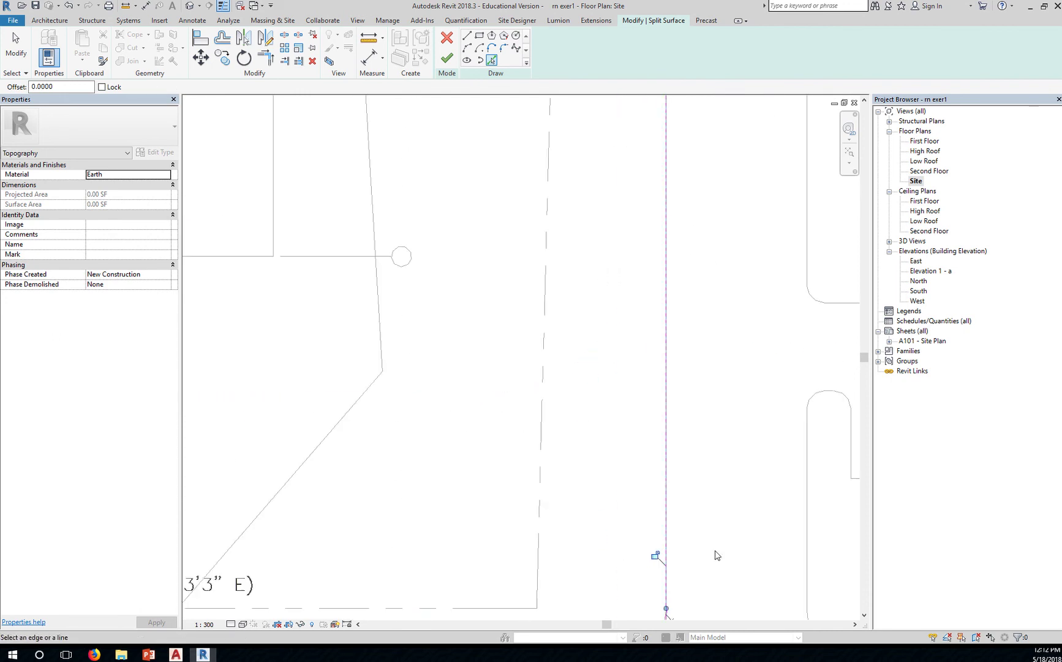
{"action": "middle_click_drag", "start_coordinate": [734, 418], "coordinate": [621, 562]}
{"action": "scroll", "coordinate": [621, 562], "scroll_direction": "down", "scroll_amount": 2}
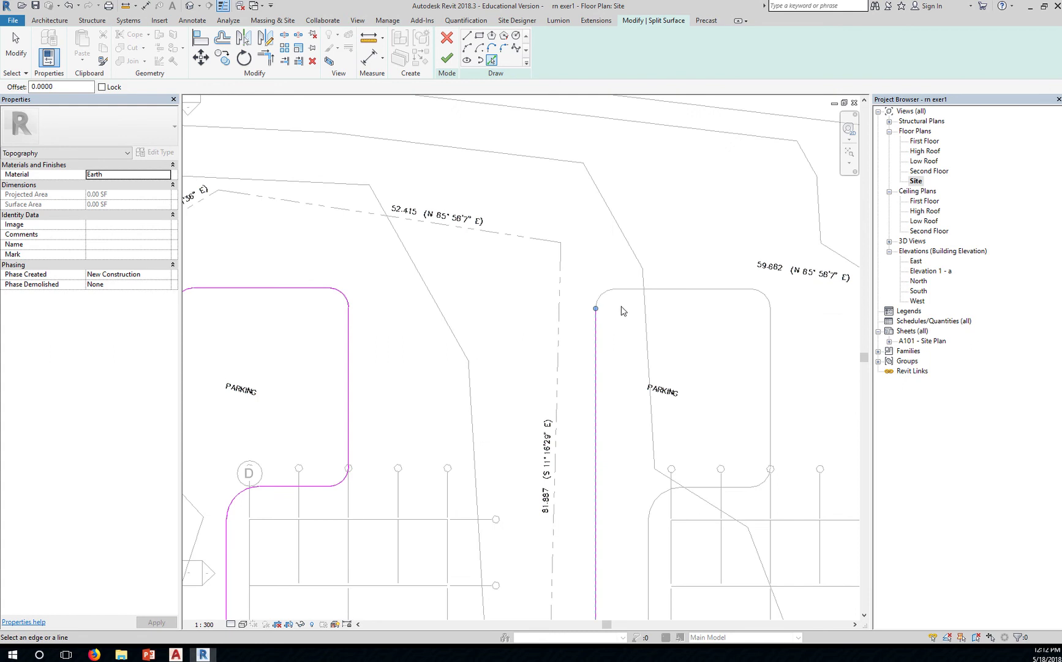
{"action": "left_click", "coordinate": [672, 296]}
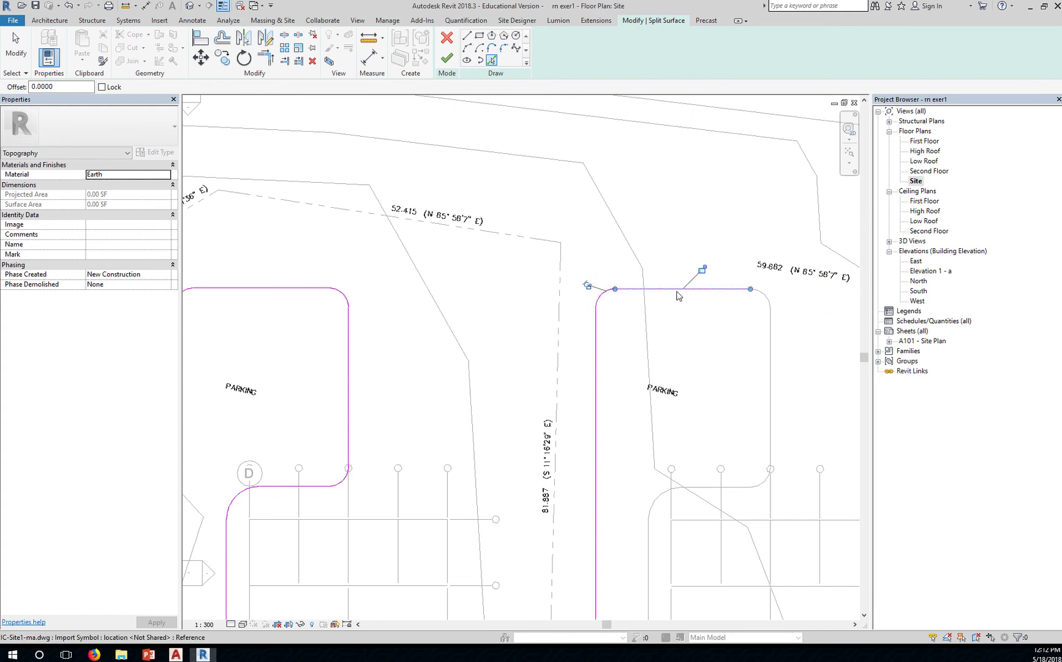
{"action": "left_click", "coordinate": [771, 341]}
{"action": "scroll", "coordinate": [772, 487], "scroll_direction": "up", "scroll_amount": 3}
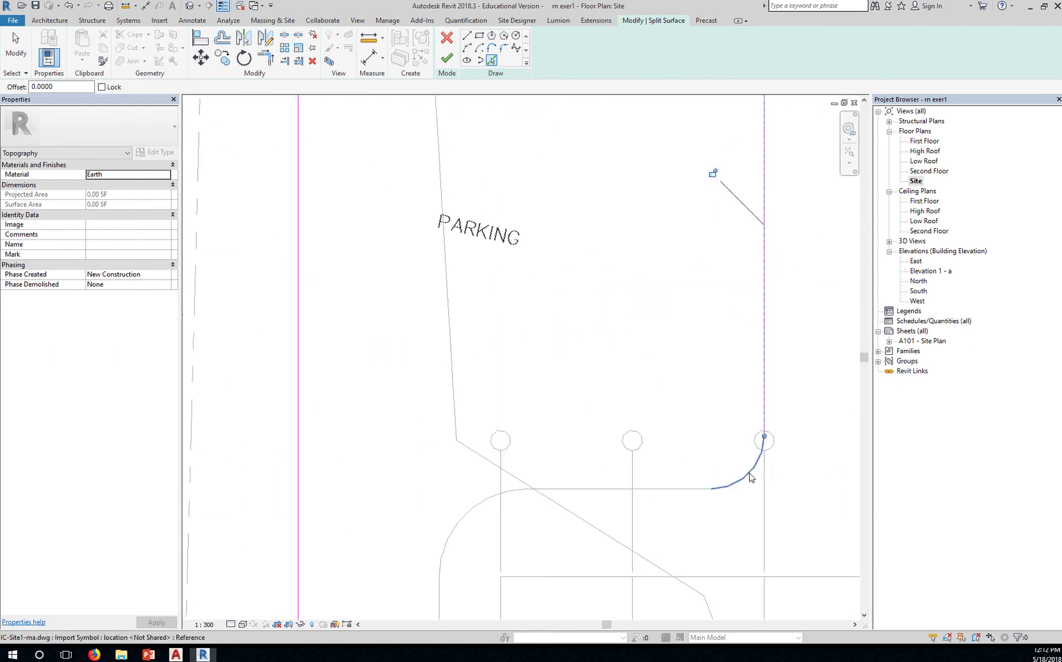
{"action": "left_click", "coordinate": [751, 477]}
{"action": "left_click", "coordinate": [689, 488]}
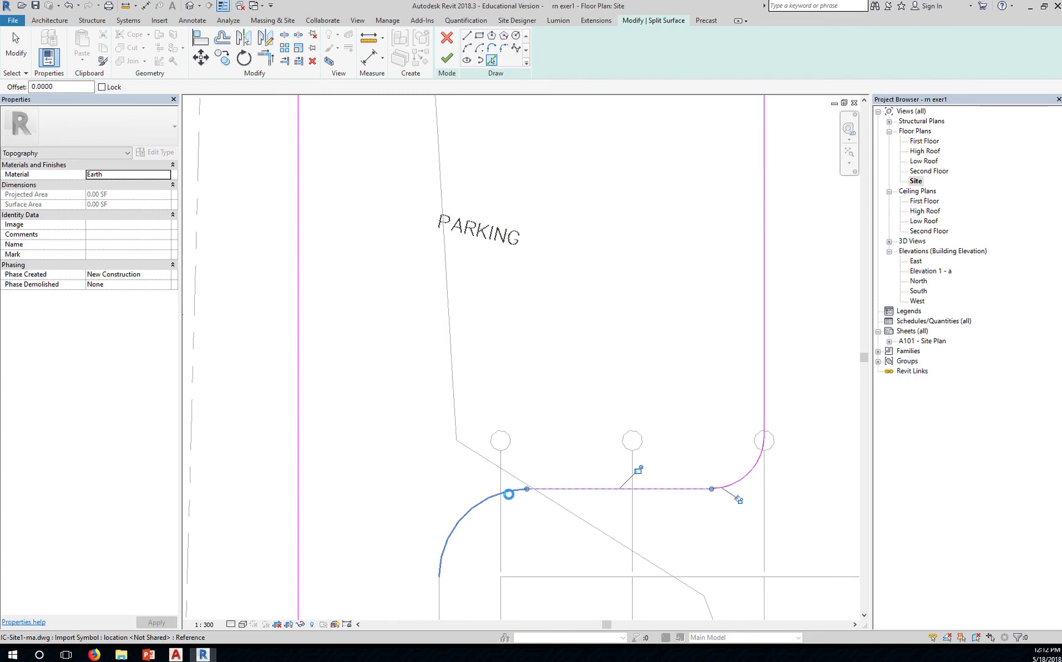
- Pick the left curb arc and vertical edge, then the parking curb arc and its horizontal, right, bottom and short left edges
{"action": "left_click", "coordinate": [508, 494]}
{"action": "middle_click_drag", "start_coordinate": [468, 561], "coordinate": [467, 337]}
{"action": "left_click", "coordinate": [449, 344]}
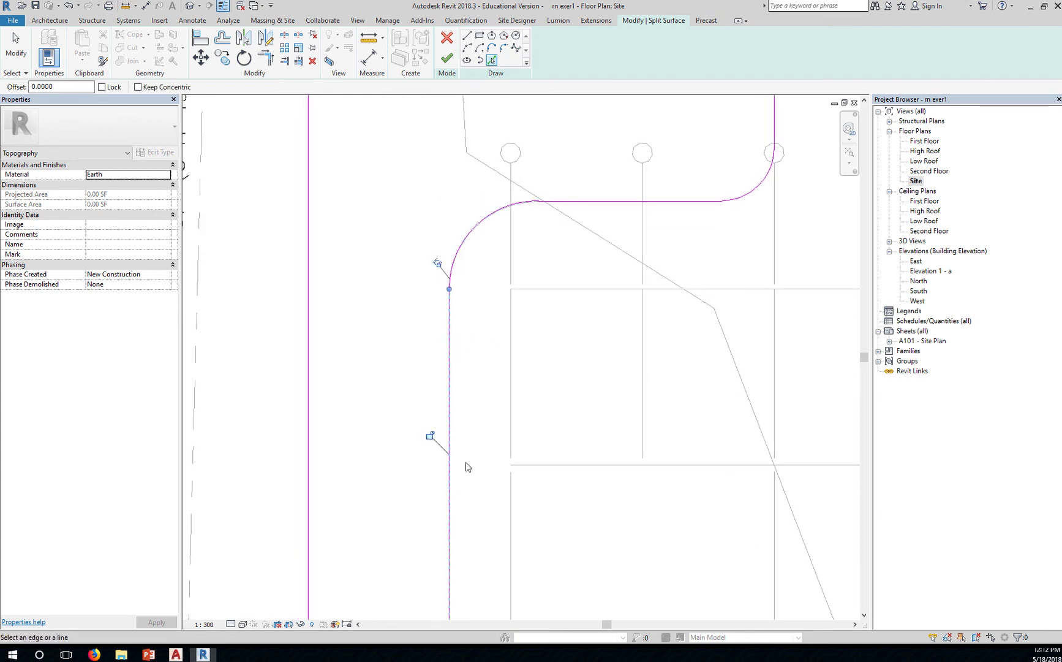
{"action": "middle_click_drag", "start_coordinate": [466, 467], "coordinate": [480, 252]}
{"action": "left_click", "coordinate": [470, 284]}
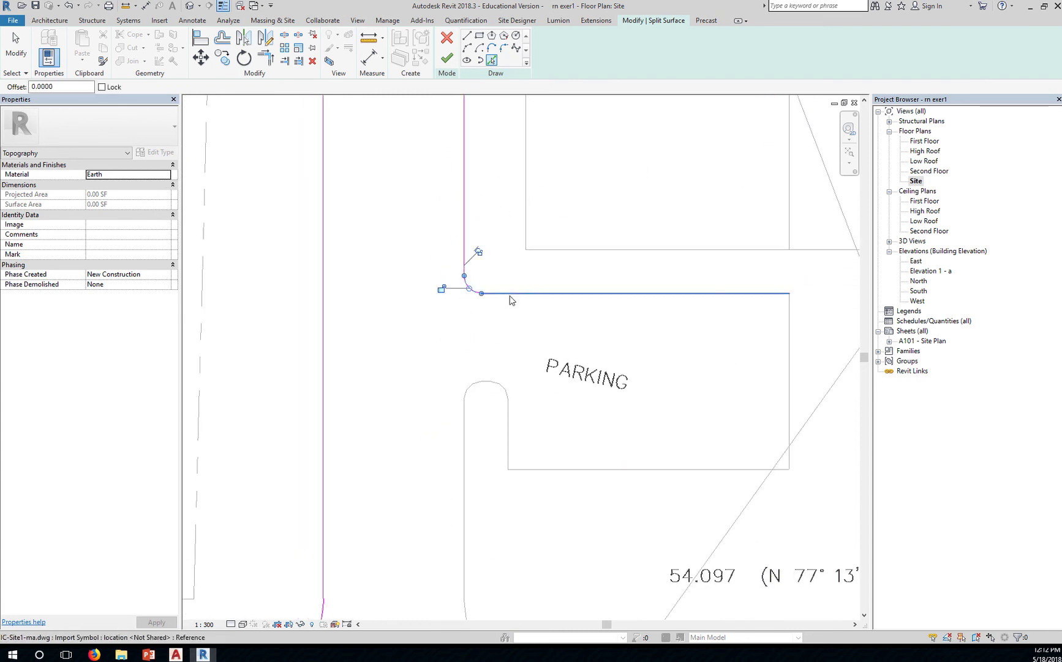
{"action": "left_click", "coordinate": [517, 294]}
{"action": "left_click", "coordinate": [790, 333]}
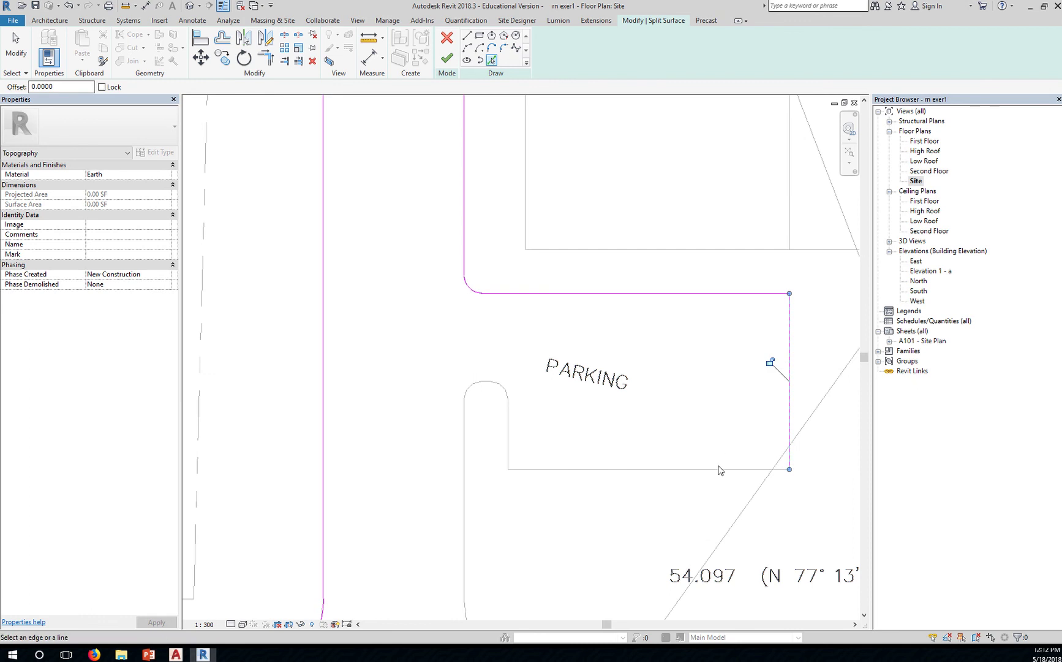
{"action": "left_click", "coordinate": [719, 470]}
{"action": "left_click", "coordinate": [508, 441]}
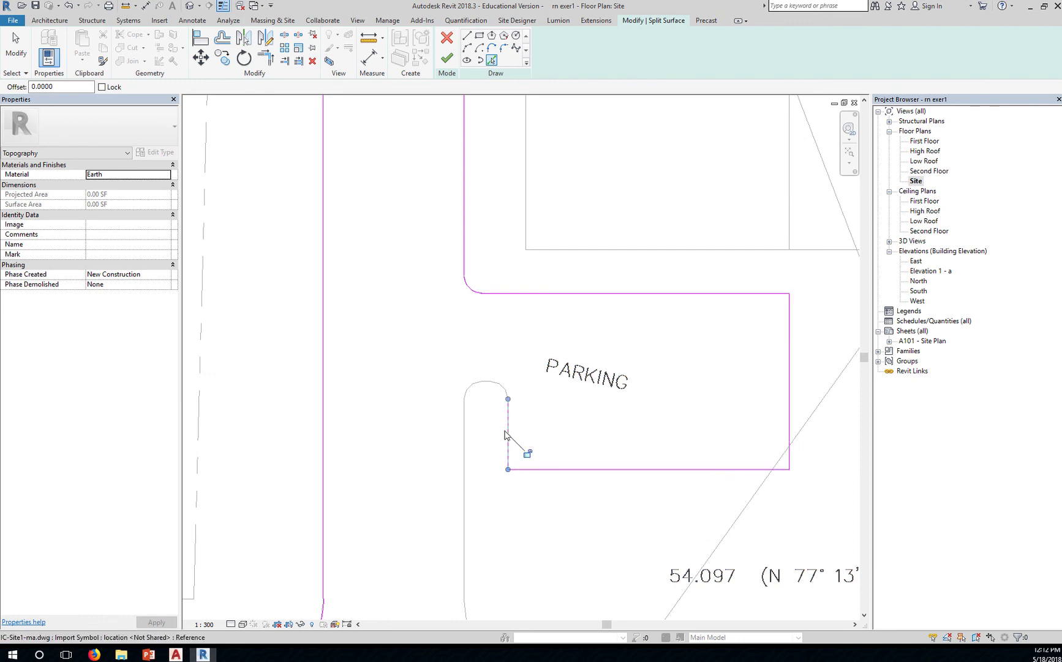
- Wrap over the island end with the curb arc, short top segment and left arc, then down its left edge
{"action": "left_click", "coordinate": [503, 389]}
{"action": "scroll", "coordinate": [490, 395], "scroll_direction": "up", "scroll_amount": 3}
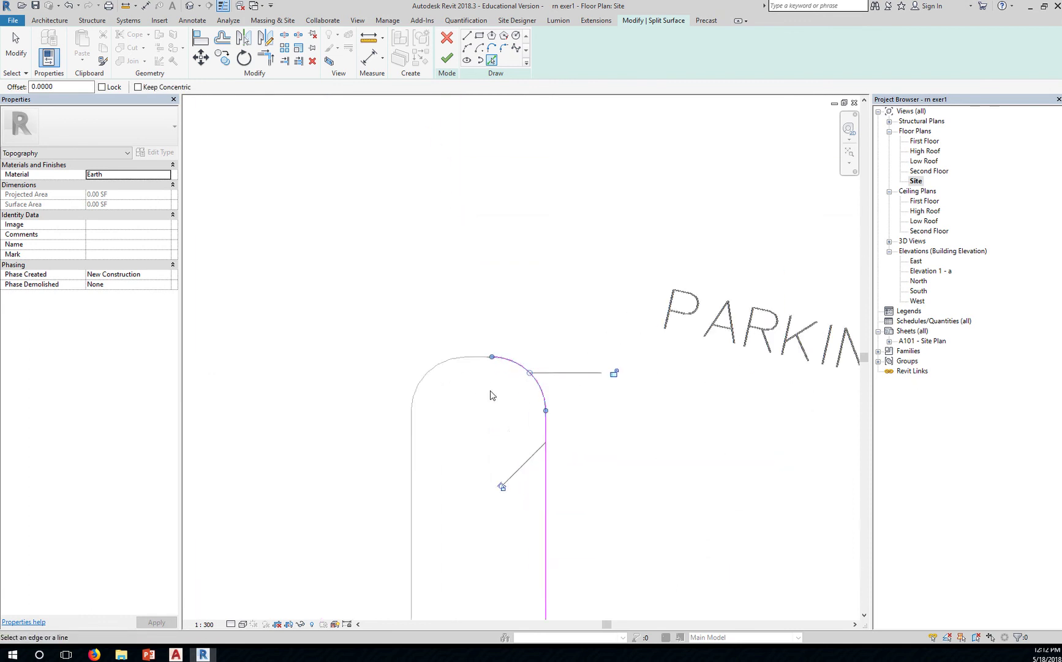
{"action": "scroll", "coordinate": [490, 395], "scroll_direction": "up", "scroll_amount": 2}
{"action": "left_click", "coordinate": [477, 348]}
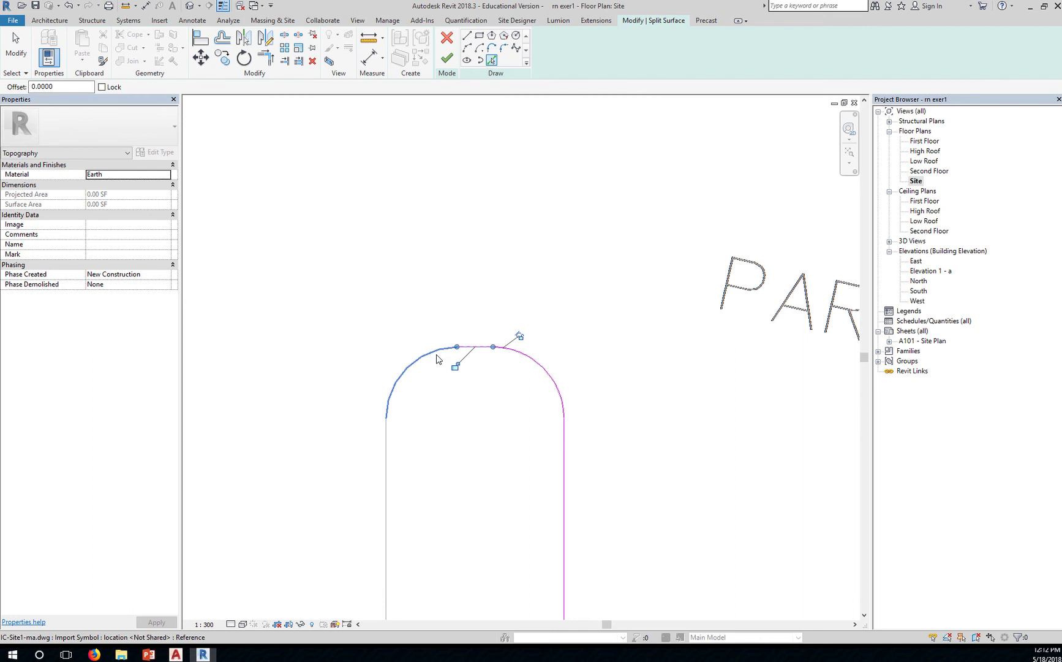
{"action": "left_click", "coordinate": [438, 359]}
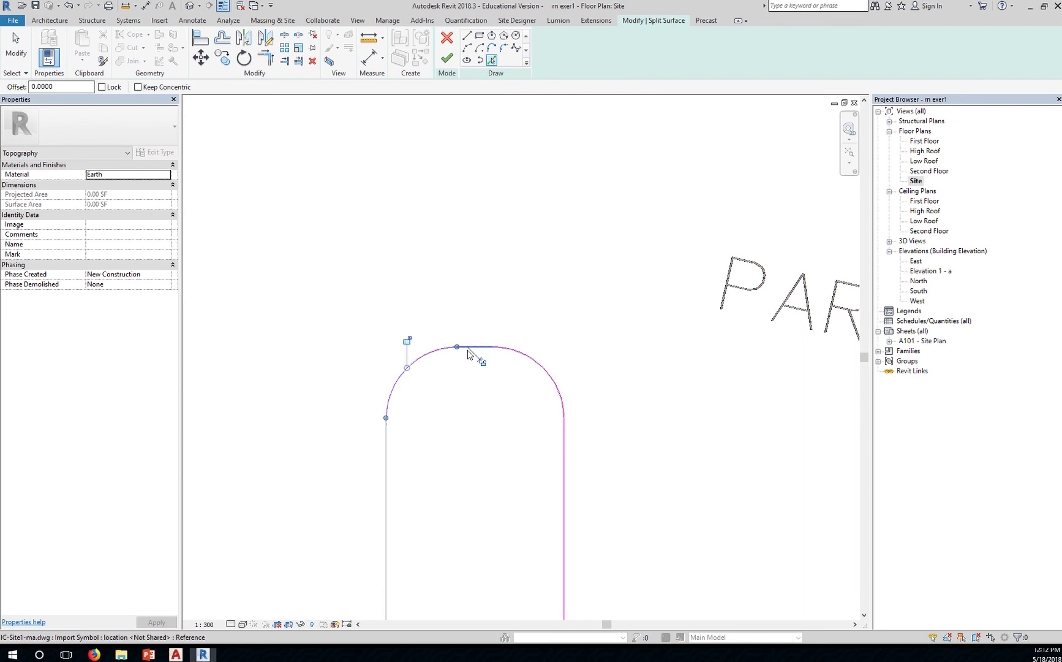
{"action": "left_click", "coordinate": [387, 467]}
- Add the lower curb arc and the bottom curb line running east
{"action": "scroll", "coordinate": [472, 555], "scroll_direction": "down", "scroll_amount": 3}
{"action": "middle_click_drag", "start_coordinate": [472, 555], "coordinate": [429, 308]}
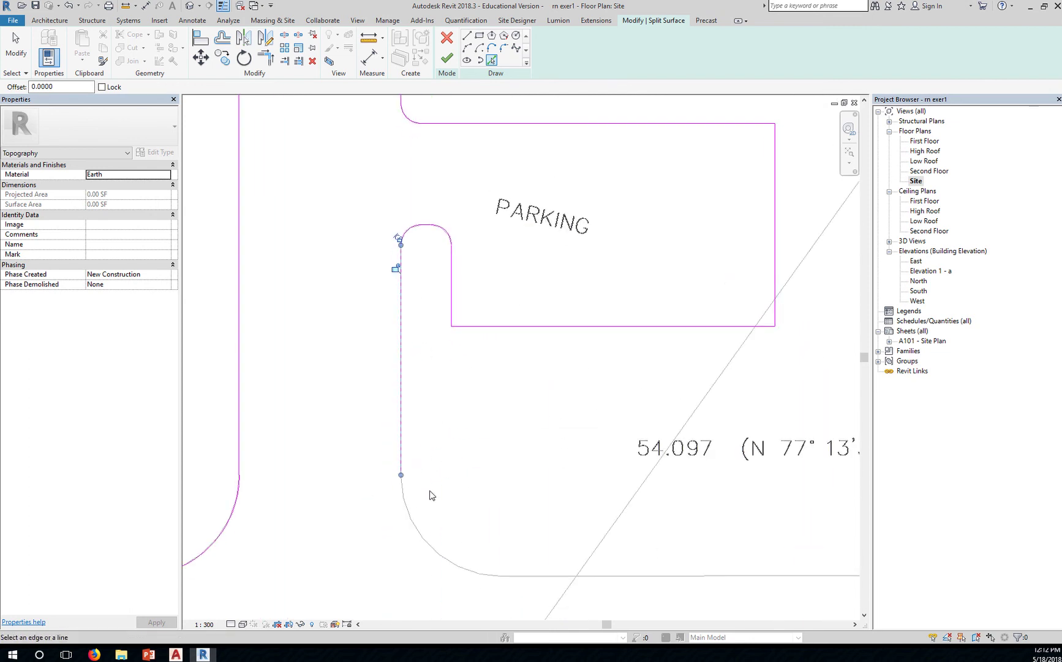
{"action": "left_click", "coordinate": [402, 502]}
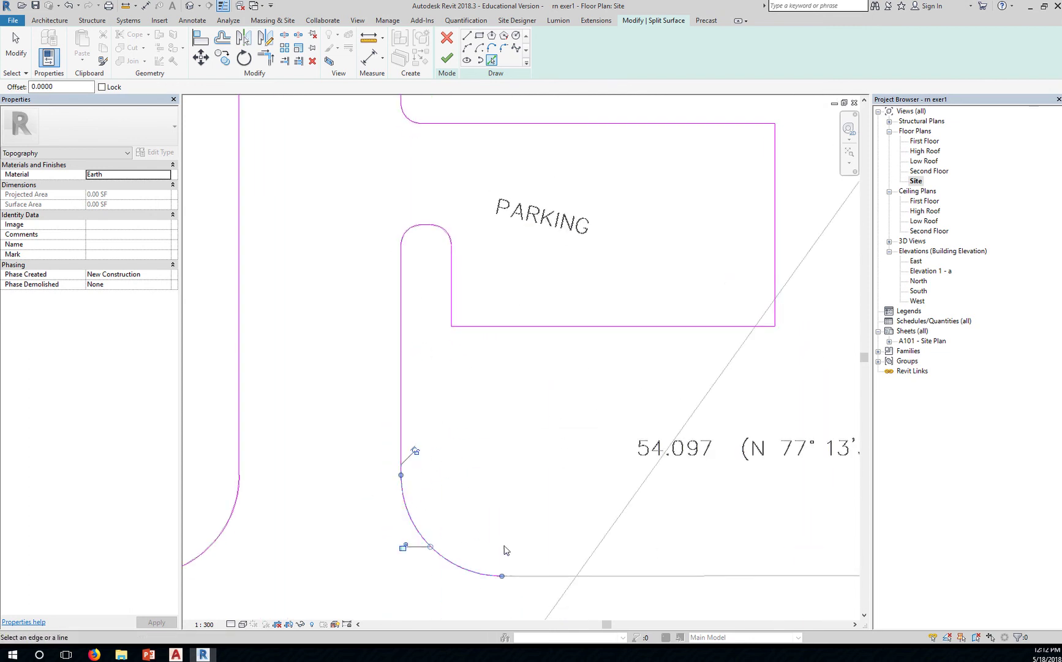
{"action": "left_click", "coordinate": [535, 576]}
{"action": "scroll", "coordinate": [695, 546], "scroll_direction": "down", "scroll_amount": 2}
{"action": "scroll", "coordinate": [696, 546], "scroll_direction": "down", "scroll_amount": 3}
{"action": "middle_click_drag", "start_coordinate": [685, 555], "coordinate": [481, 490]}
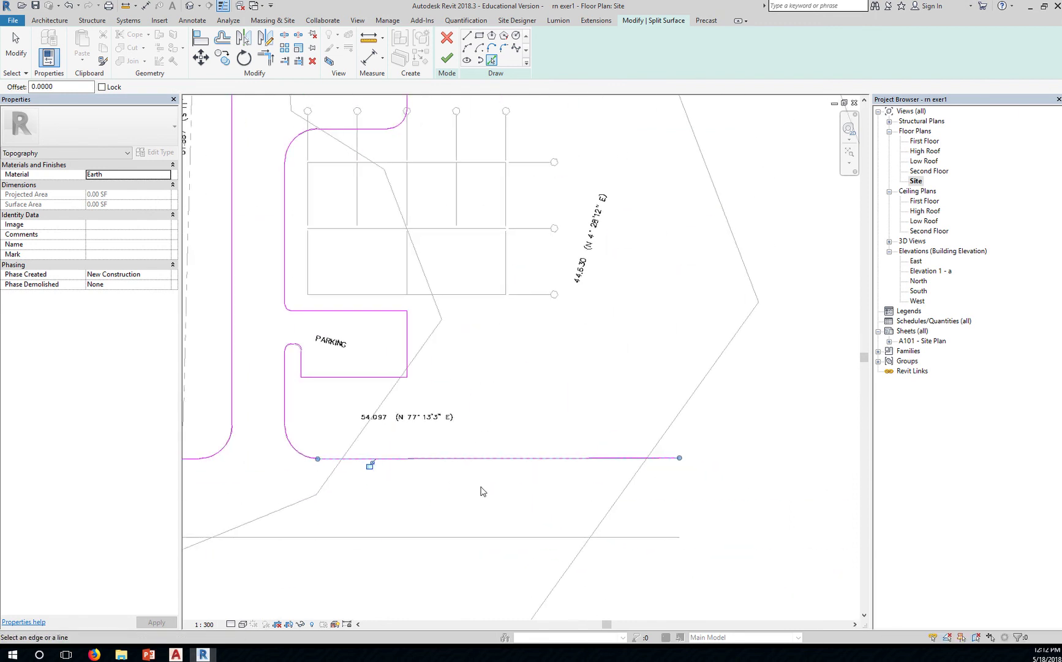
{"action": "scroll", "coordinate": [651, 473], "scroll_direction": "up", "scroll_amount": 4}
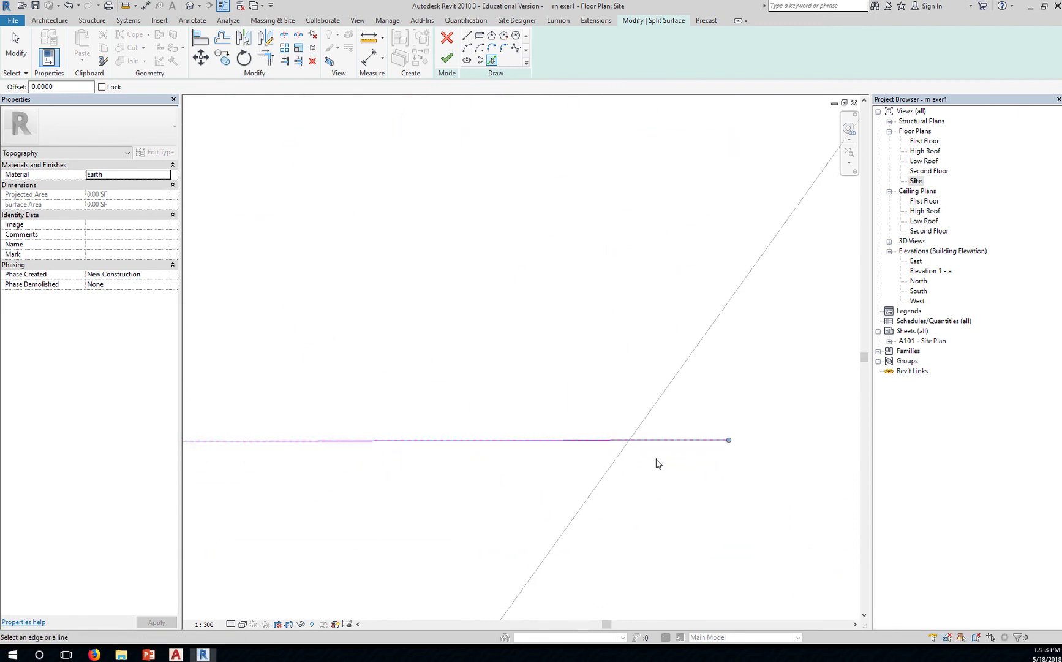
{"action": "scroll", "coordinate": [703, 516], "scroll_direction": "down", "scroll_amount": 6}
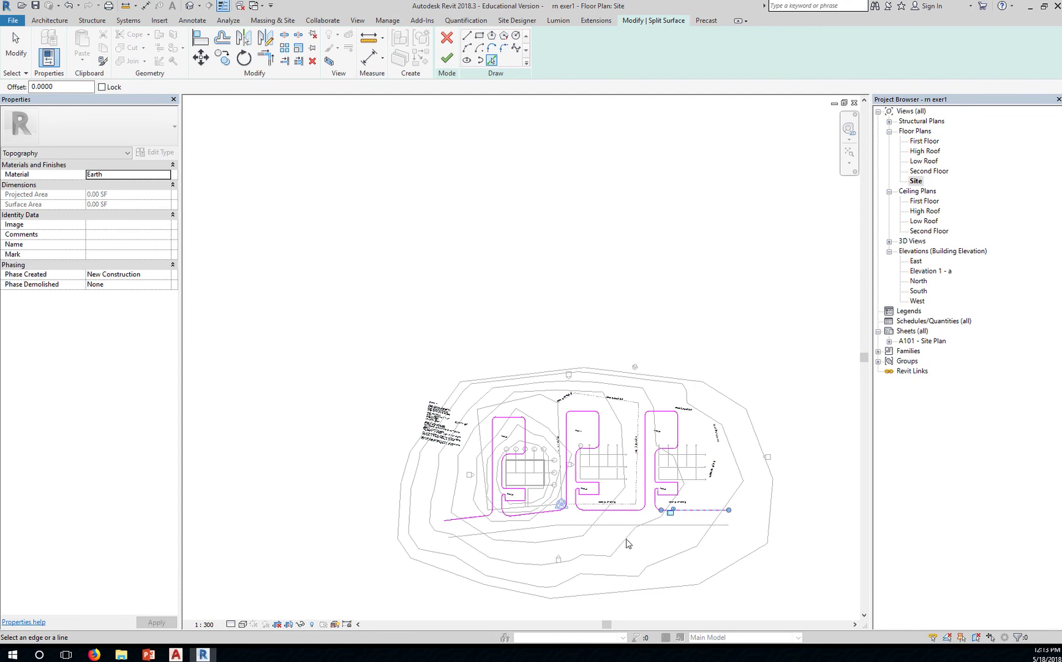
- Extend the western split sketch line past the site's west edge
{"action": "left_click", "coordinate": [16, 46]}
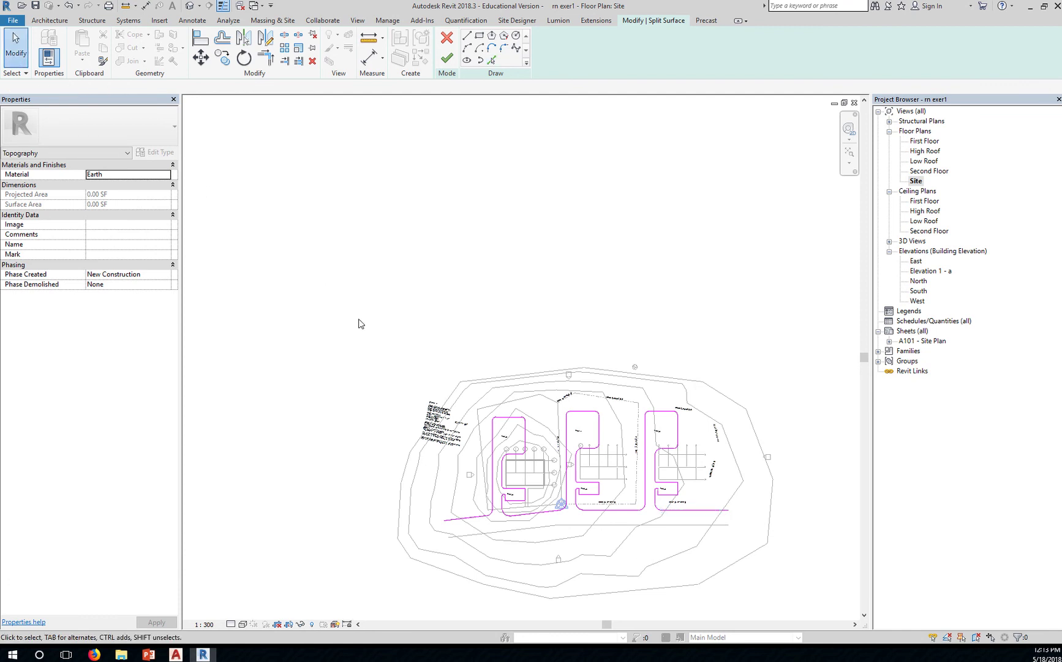
{"action": "middle_click_drag", "start_coordinate": [543, 431], "coordinate": [491, 232]}
{"action": "scroll", "coordinate": [406, 322], "scroll_direction": "up", "scroll_amount": 4}
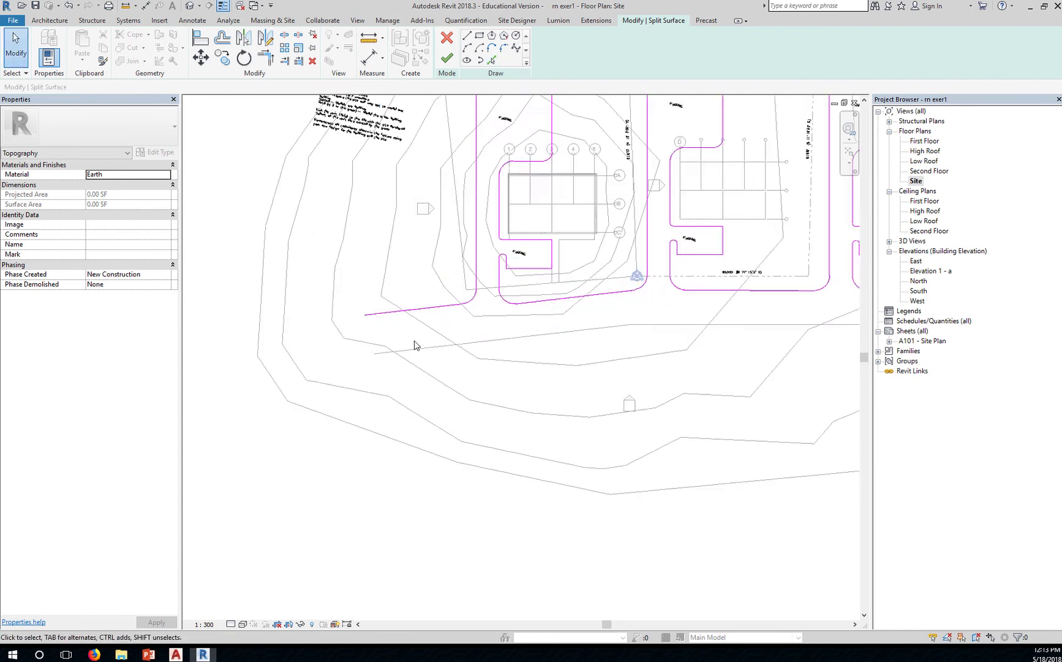
{"action": "scroll", "coordinate": [460, 342], "scroll_direction": "down", "scroll_amount": 5}
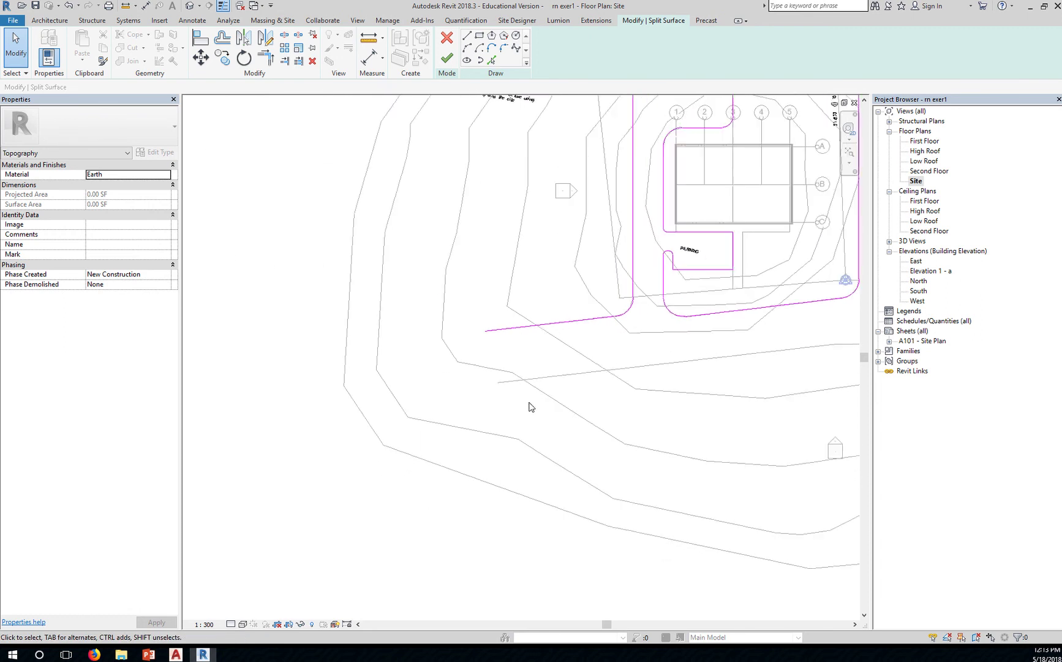
{"action": "middle_click_drag", "start_coordinate": [713, 436], "coordinate": [545, 458]}
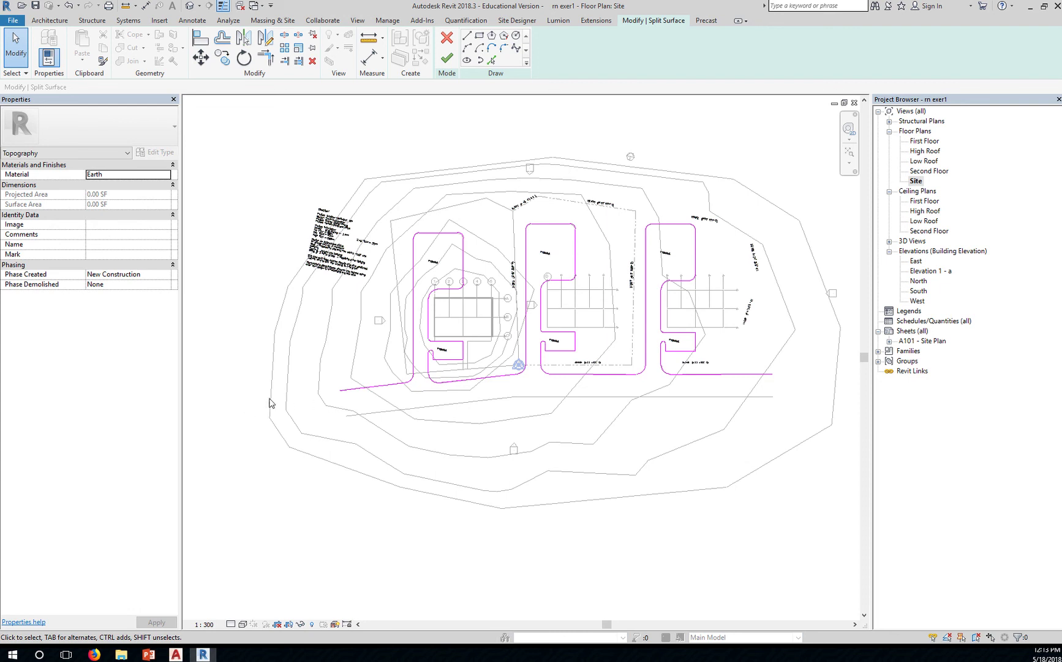
{"action": "left_click", "coordinate": [344, 395]}
{"action": "left_click_drag", "start_coordinate": [340, 391], "coordinate": [243, 399]}
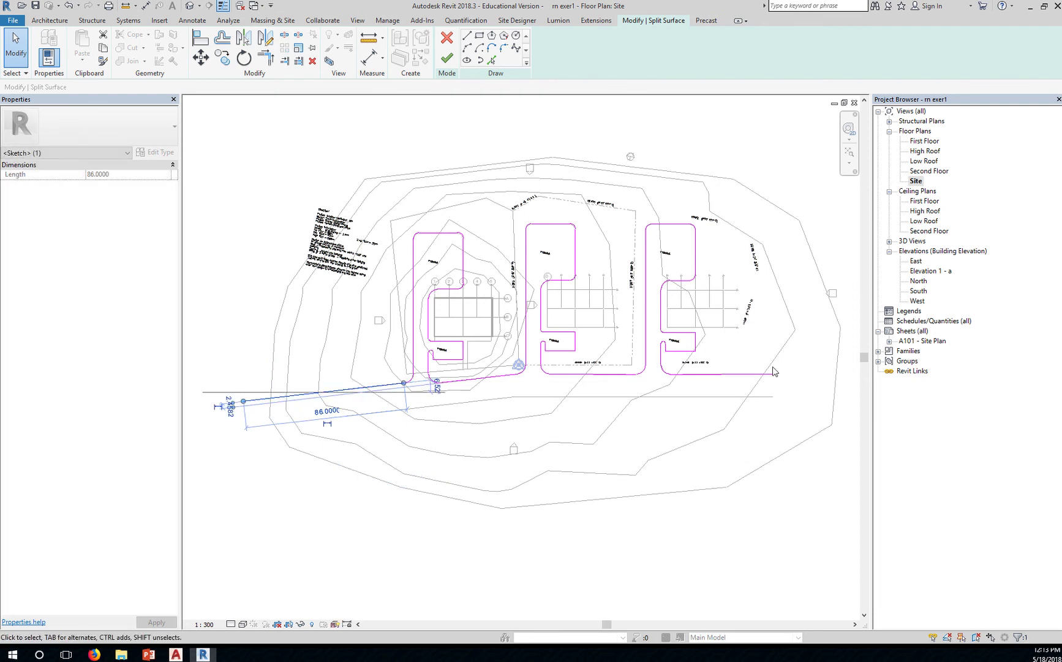
- Lengthen the eastern sketch line to 96.0000 and finish the split sketch
{"action": "key", "text": "ctrl+z"}
{"action": "middle_click_drag", "start_coordinate": [776, 413], "coordinate": [721, 395]}
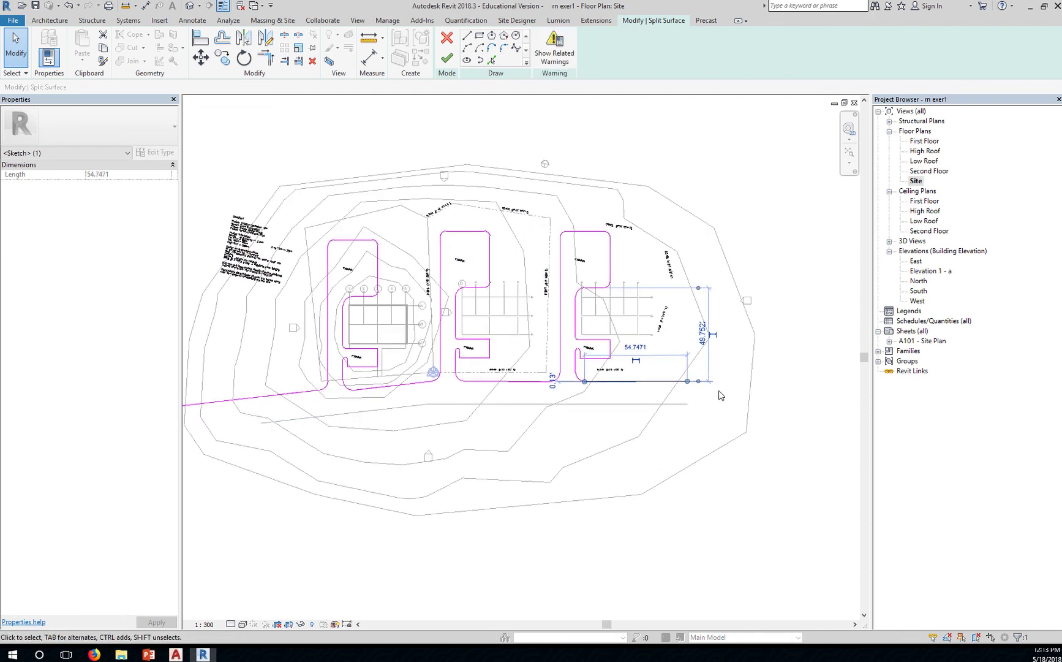
{"action": "left_click_drag", "start_coordinate": [687, 381], "coordinate": [765, 381]}
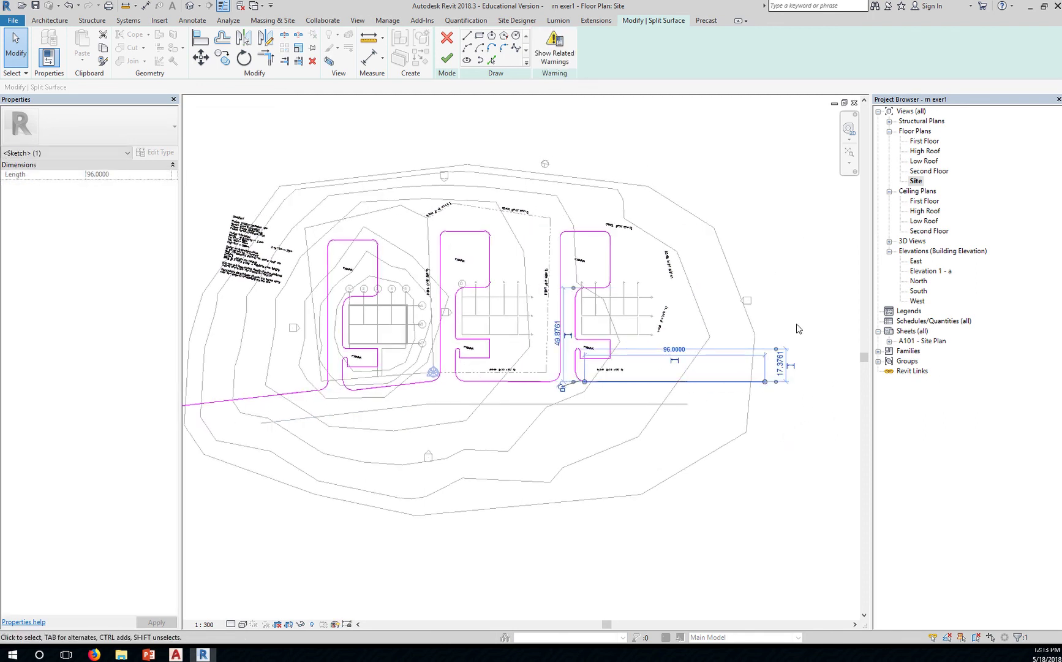
{"action": "middle_click_drag", "start_coordinate": [555, 472], "coordinate": [619, 465]}
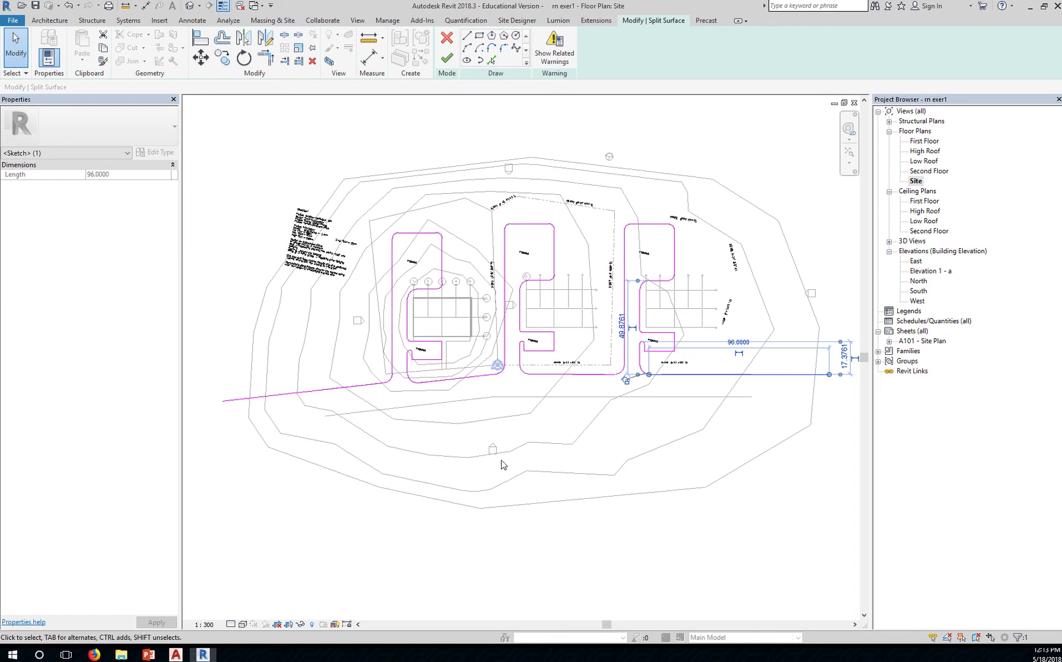
{"action": "left_click", "coordinate": [446, 57]}
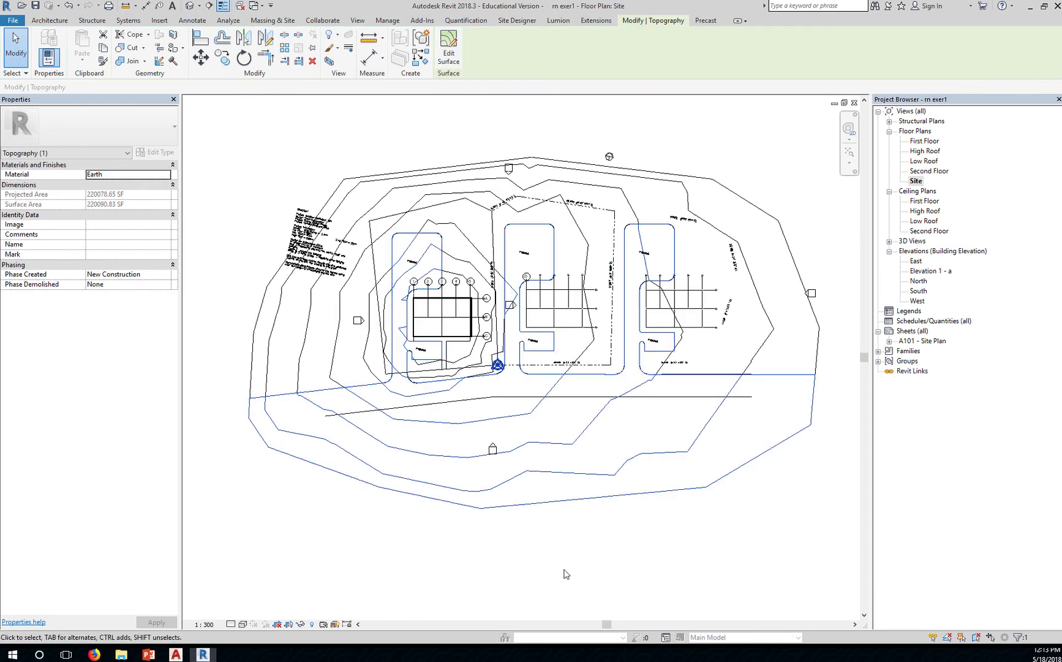
- Set the Site plan to Shaded and select the northern and southern surfaces to confirm the split
{"action": "left_click", "coordinate": [243, 623]}
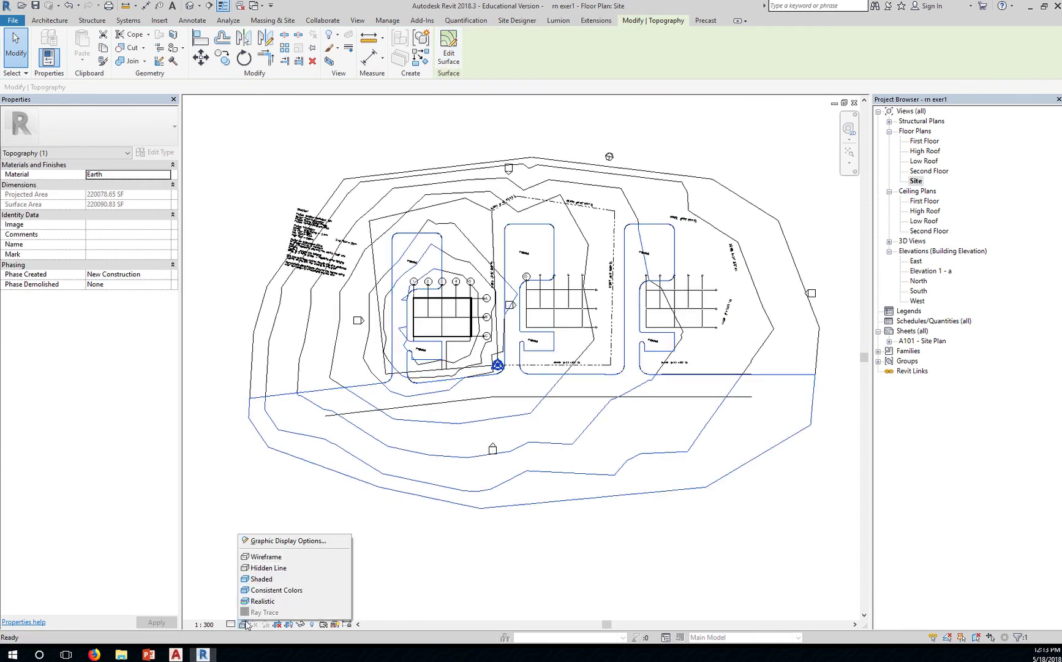
{"action": "left_click", "coordinate": [265, 580]}
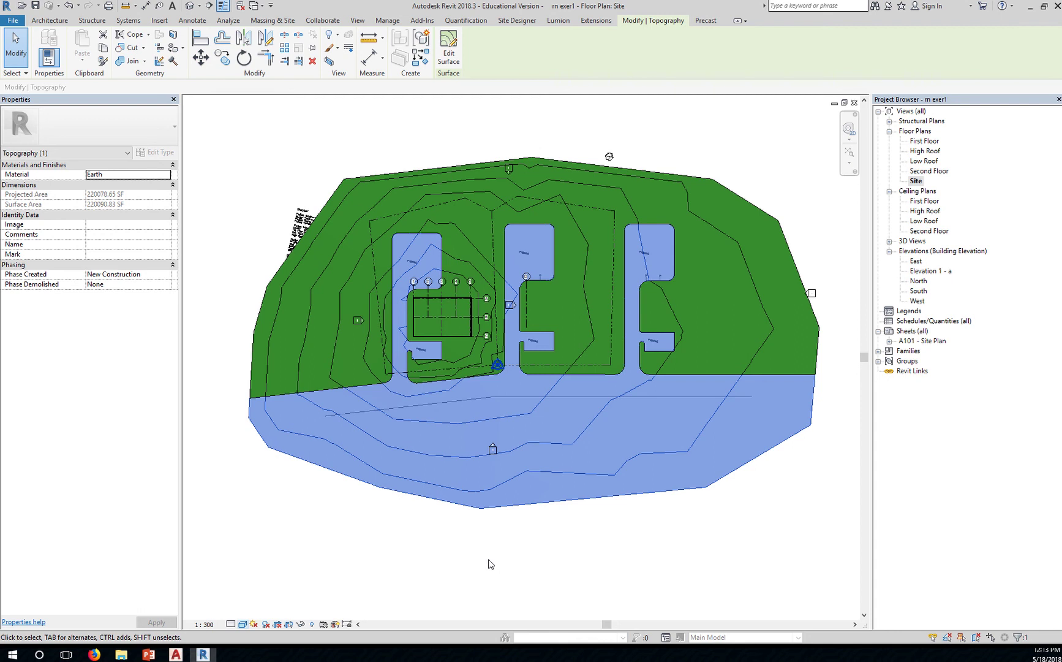
{"action": "left_click", "coordinate": [398, 177]}
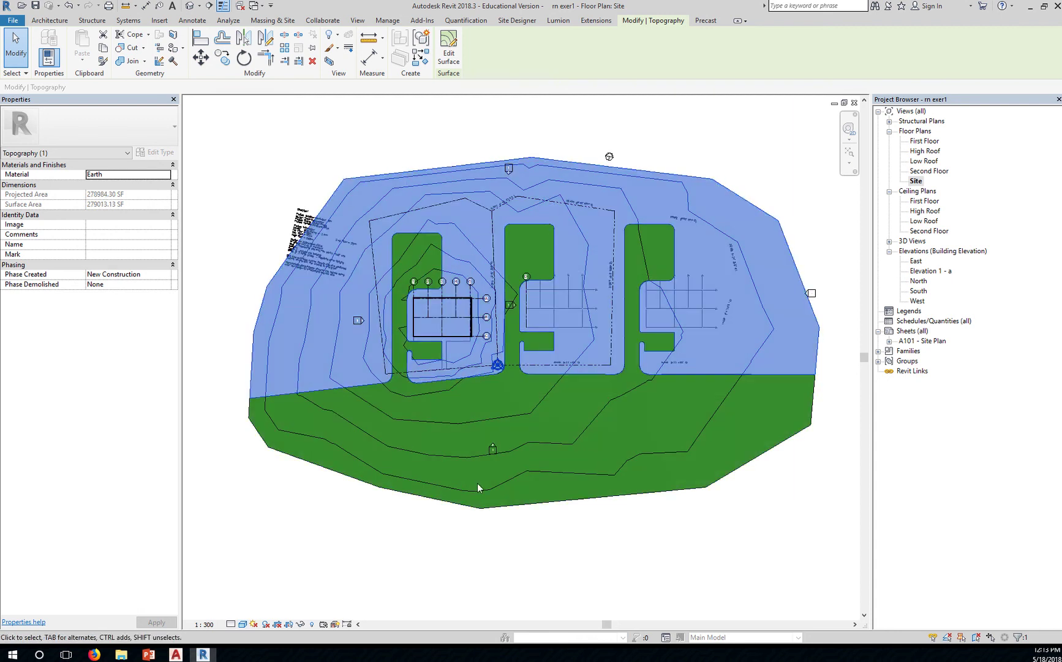
{"action": "left_click", "coordinate": [473, 504]}
{"action": "left_click", "coordinate": [553, 531]}
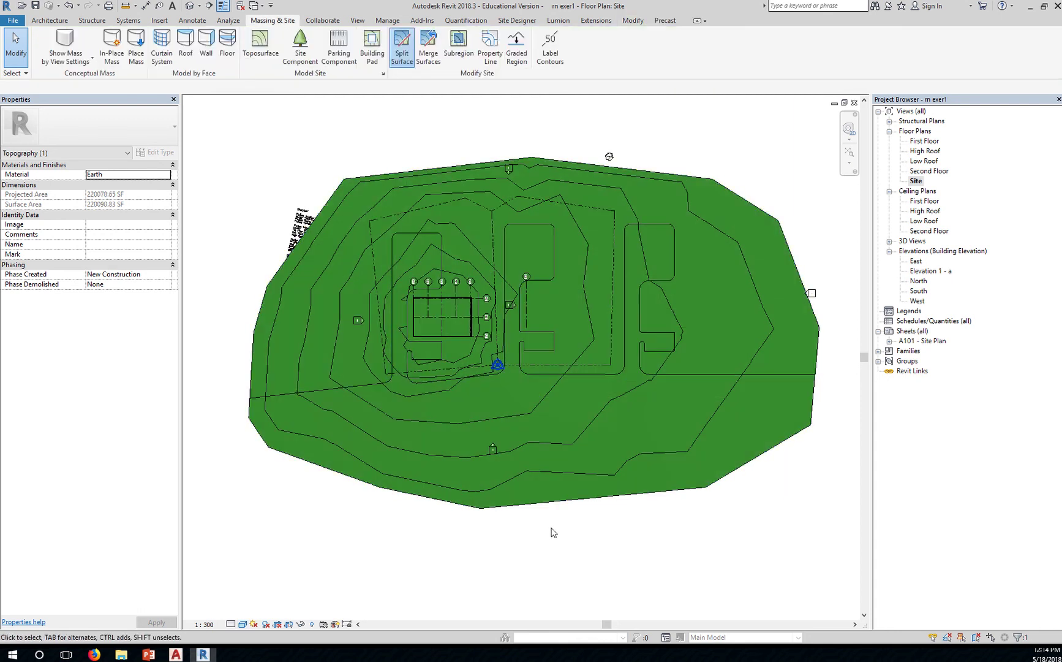